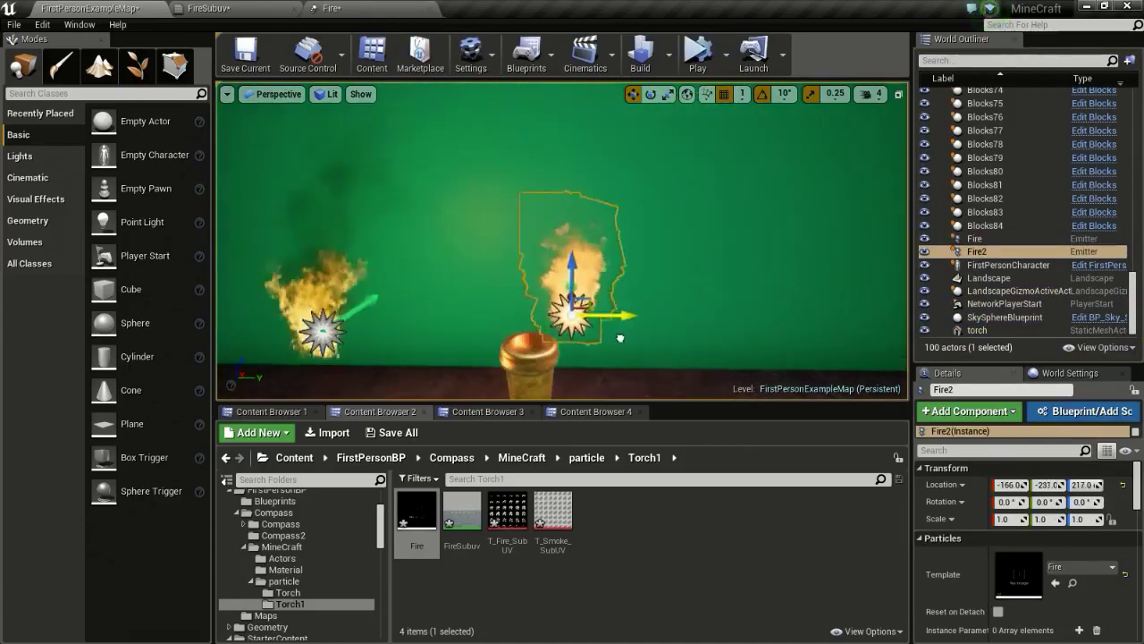
- Move the Fire2 emitter along Y to -249 so that it sits directly over the torch
left_click_drag(618, 335, 585, 339)
right_click(627, 544)
left_click(565, 572)
- Duplicate the FireSubuv material in the Torch1 folder and name the copy SmokeSubuv
right_click(475, 525)
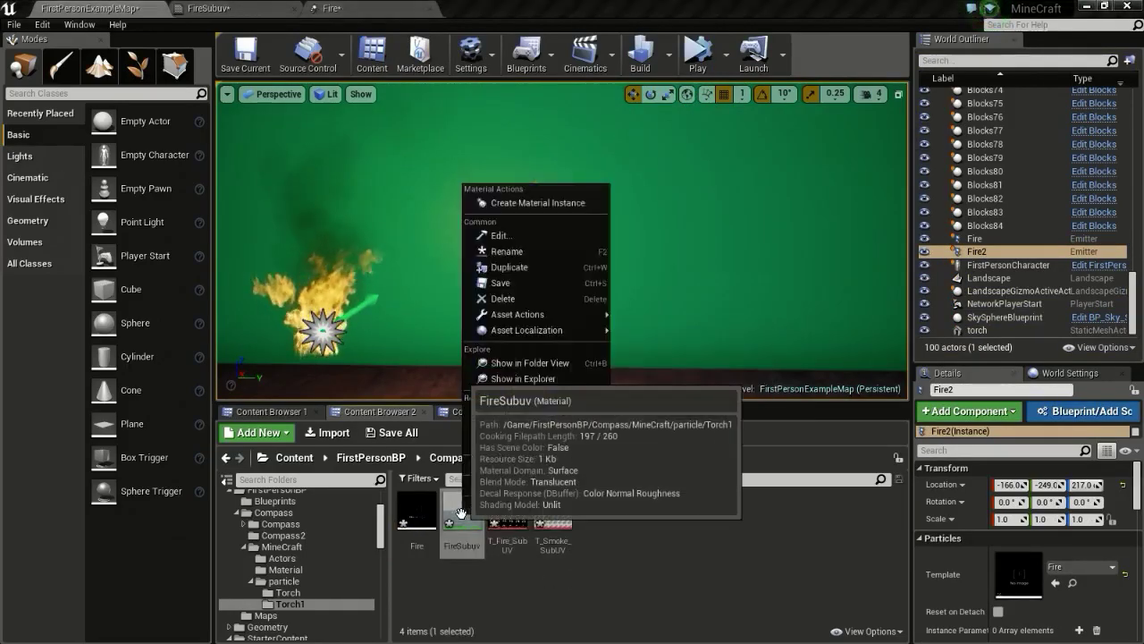
left_click(552, 280)
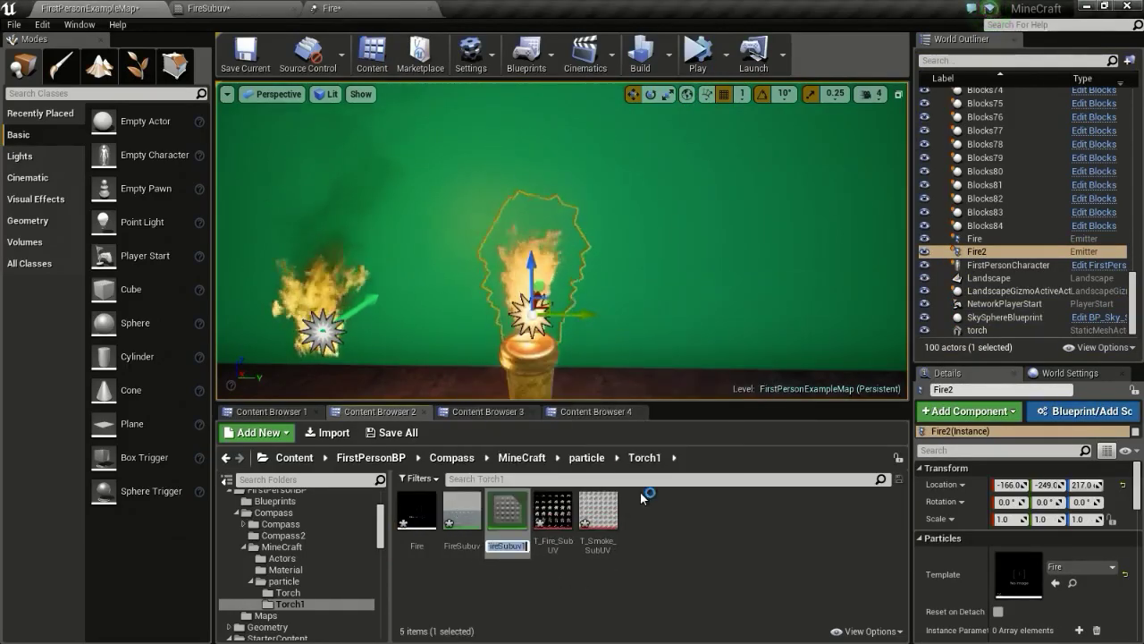
key("End")
key("BackSpace")
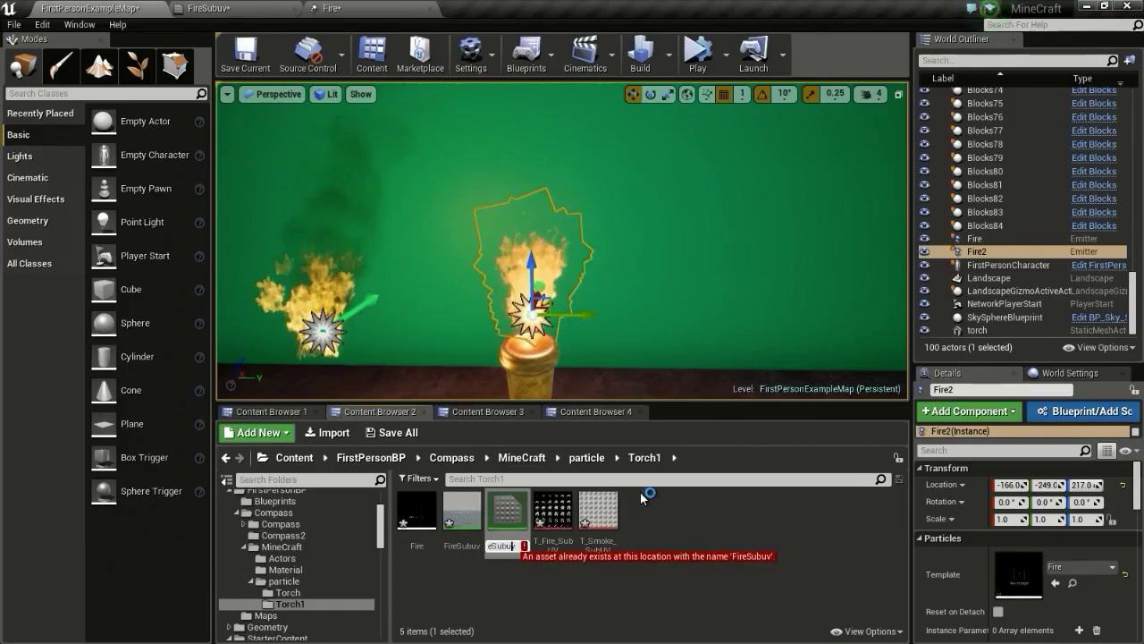
key("Home")
key("Delete")
key("Delete")
key("Delete")
key("Delete")
key("Delete")
type("Smoke")
key("Return")
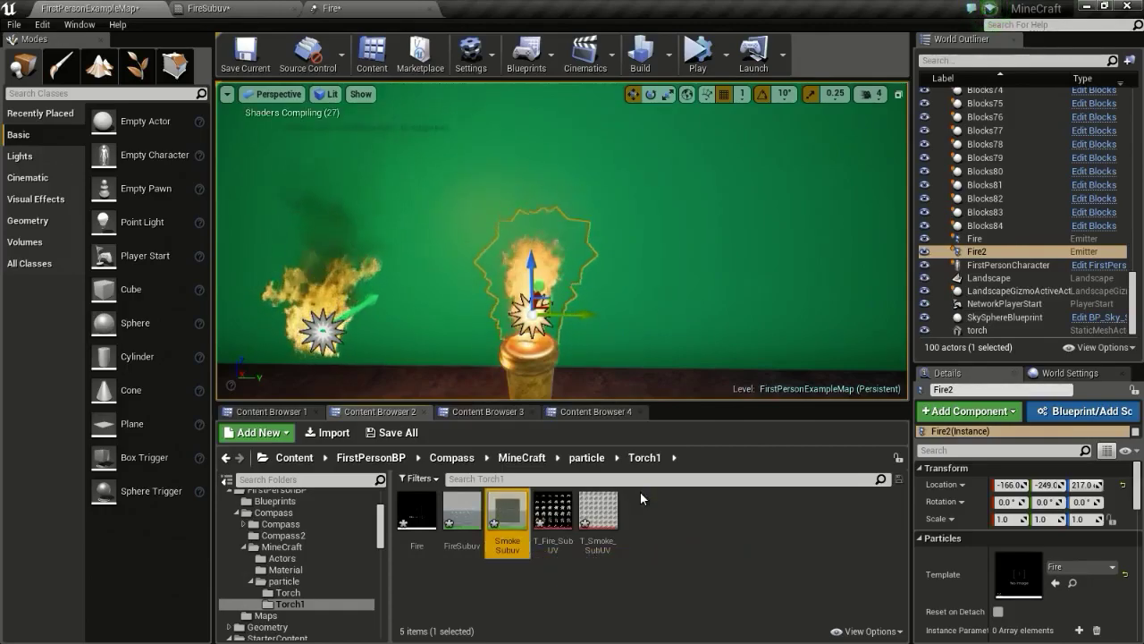
- Assign the T_Smoke_SubUV texture to the SubUV parameter node of the SmokeSubuv material and close the FireSubuv editor
double_click(512, 519)
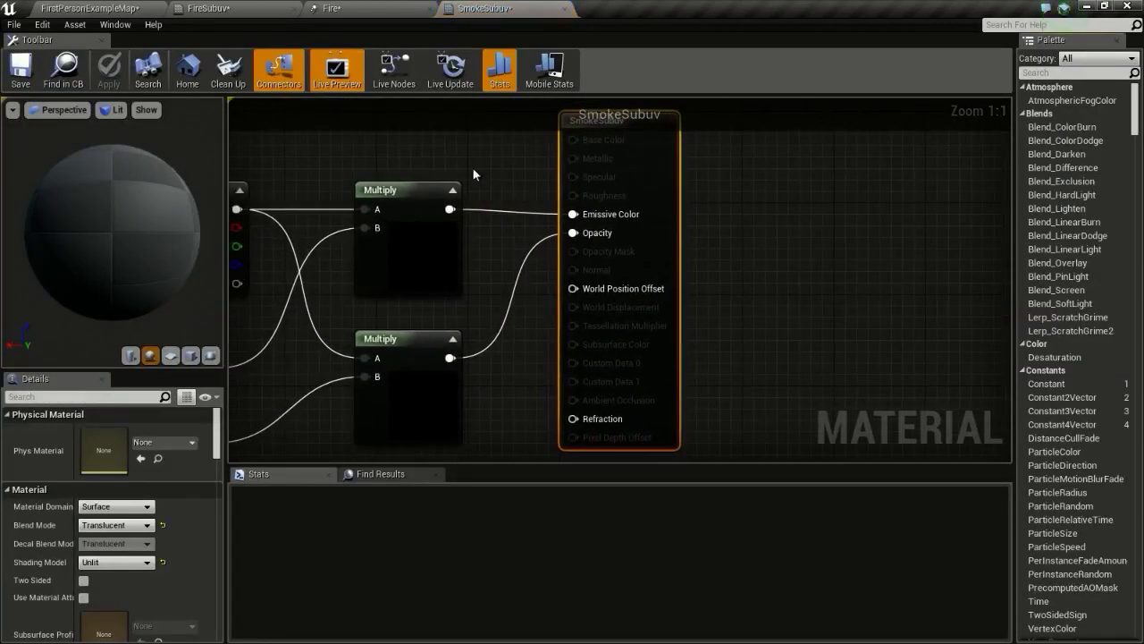
left_click(128, 7)
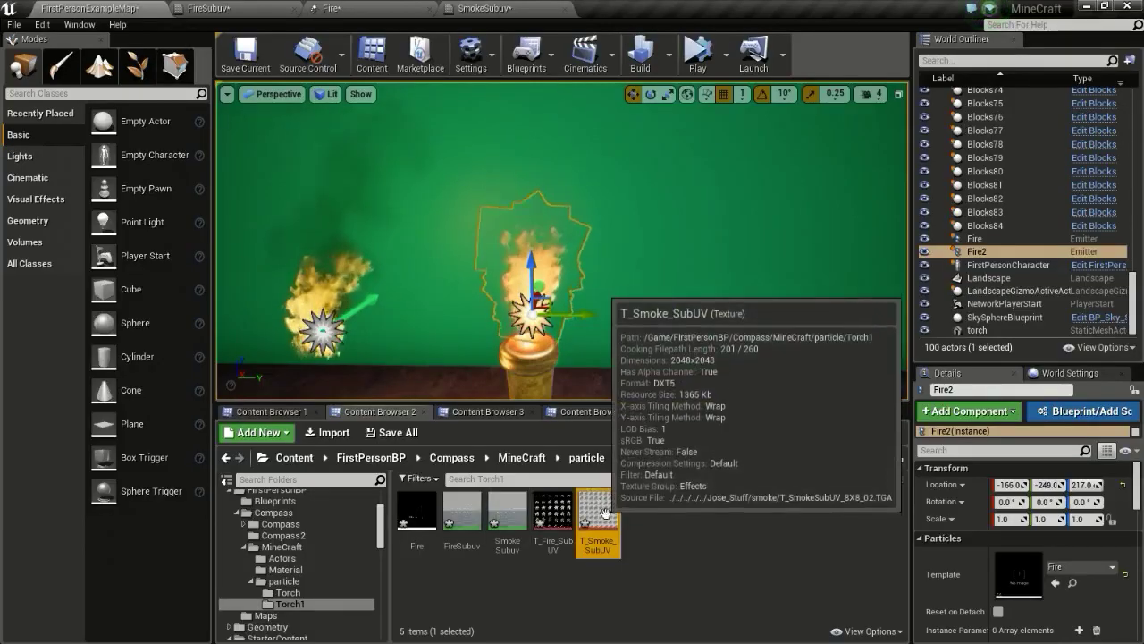
left_click(534, 8)
left_click(442, 179)
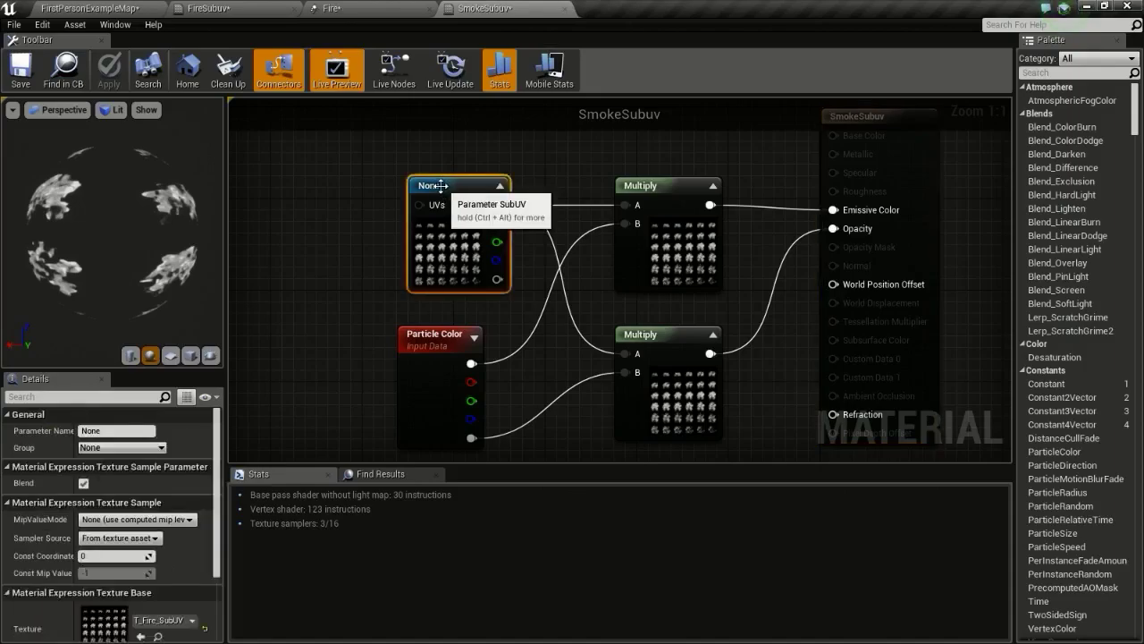
right_click(442, 181)
left_click(465, 191)
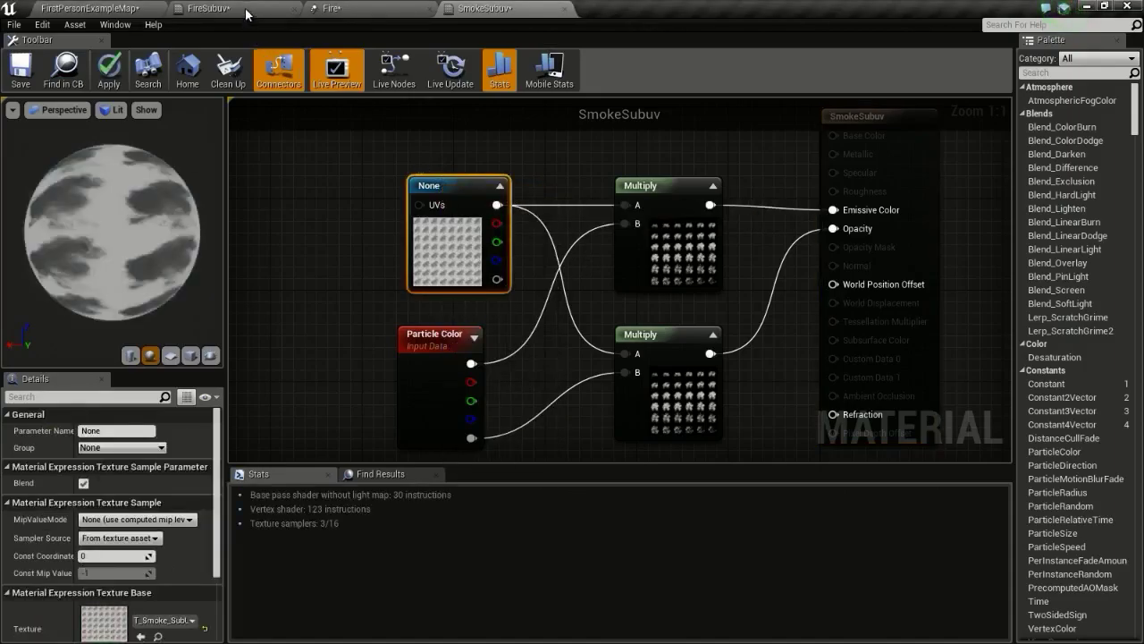
left_click(295, 8)
left_click(402, 10)
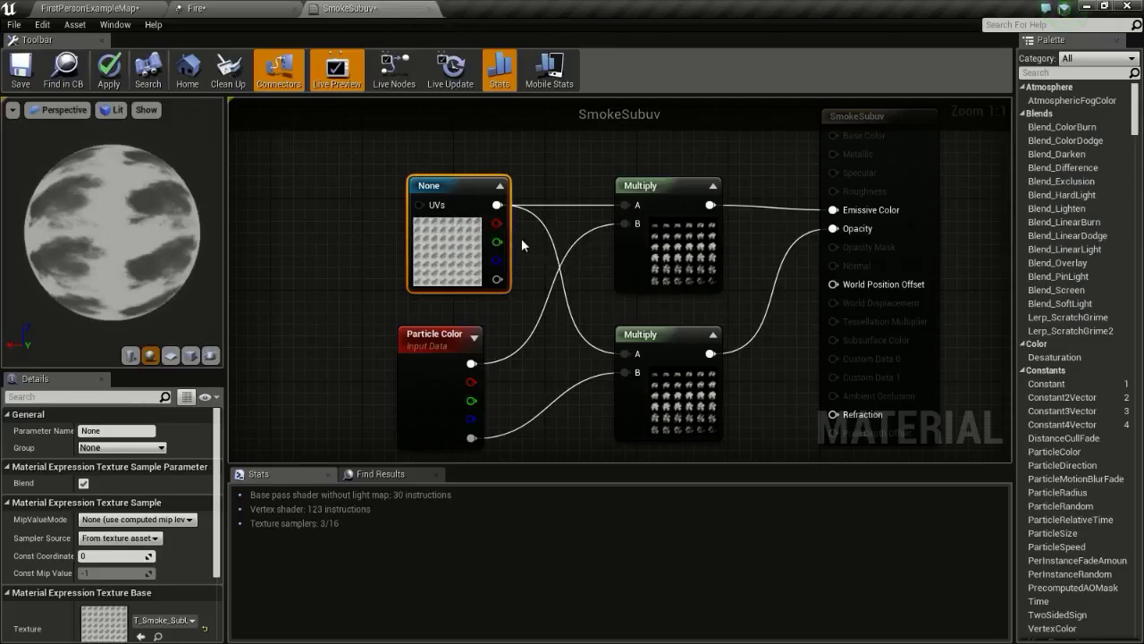
- Connect the smoke texture's alpha output to input A of the Multiply feeding Opacity, and apply and save the material
right_click_drag(543, 254, 526, 207)
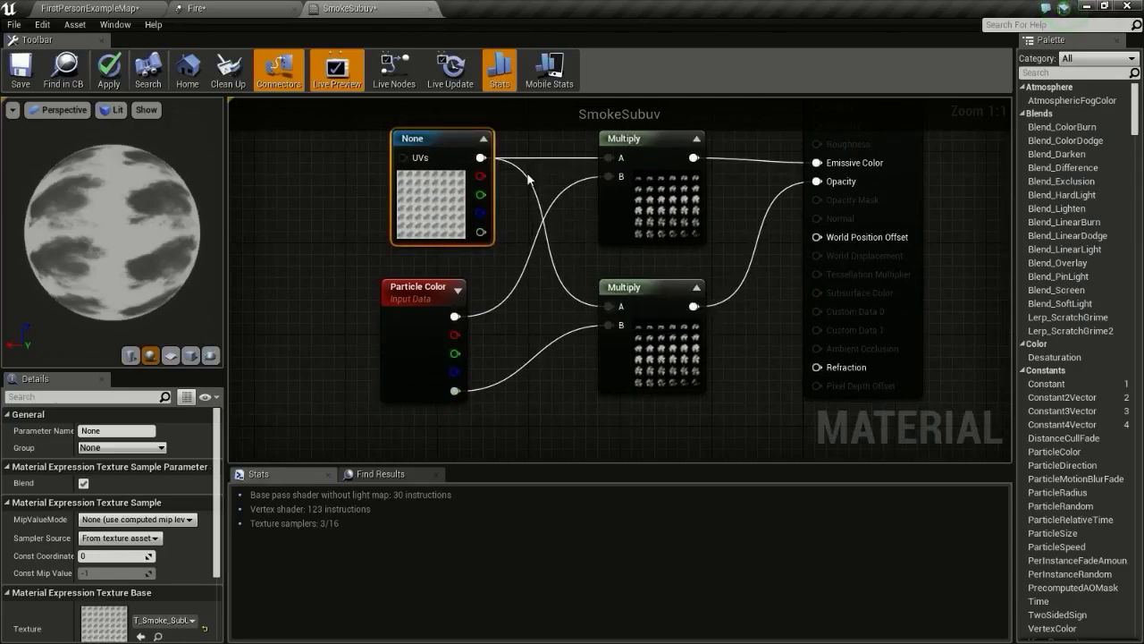
left_click_drag(481, 232, 612, 303)
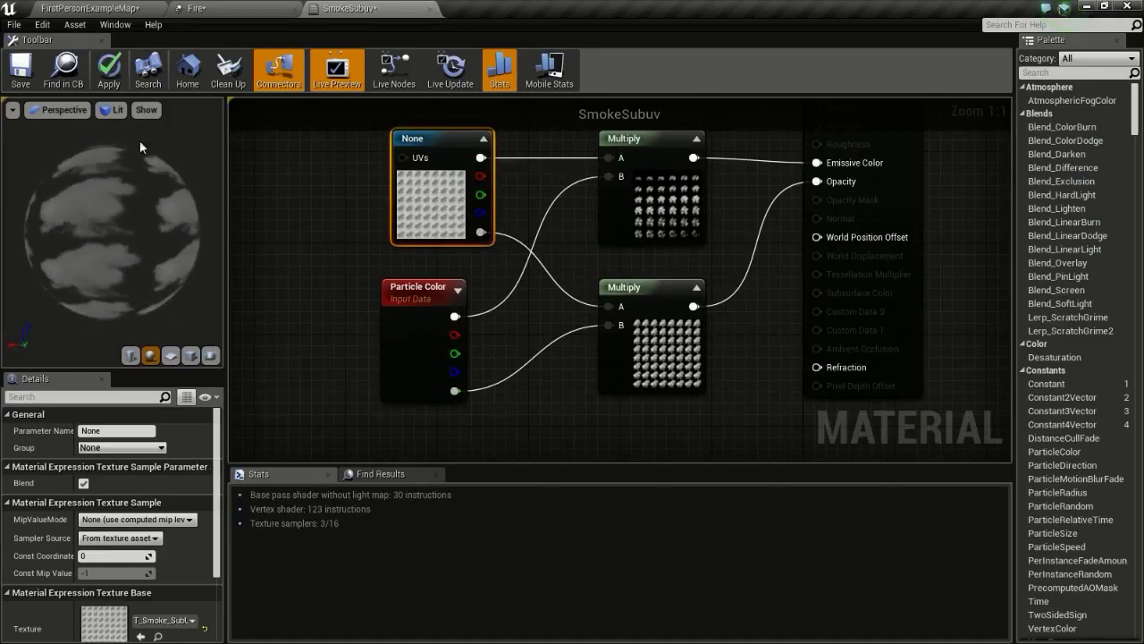
left_click(108, 68)
left_click(19, 65)
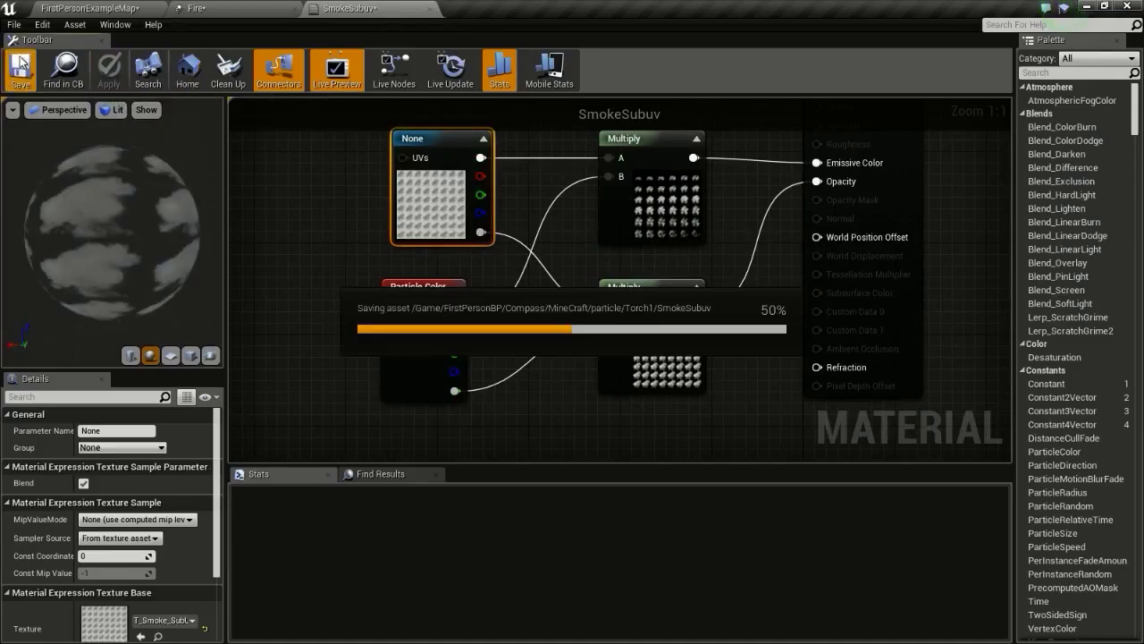
- Duplicate the existing fire emitter in the Fire particle system
left_click(242, 8)
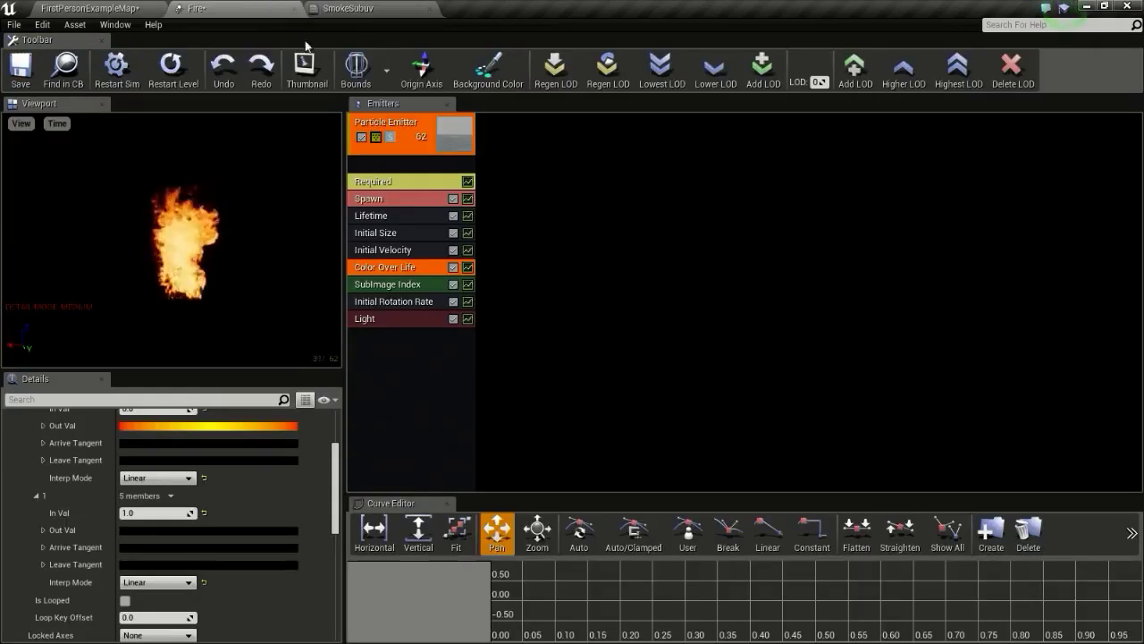
right_click(430, 165)
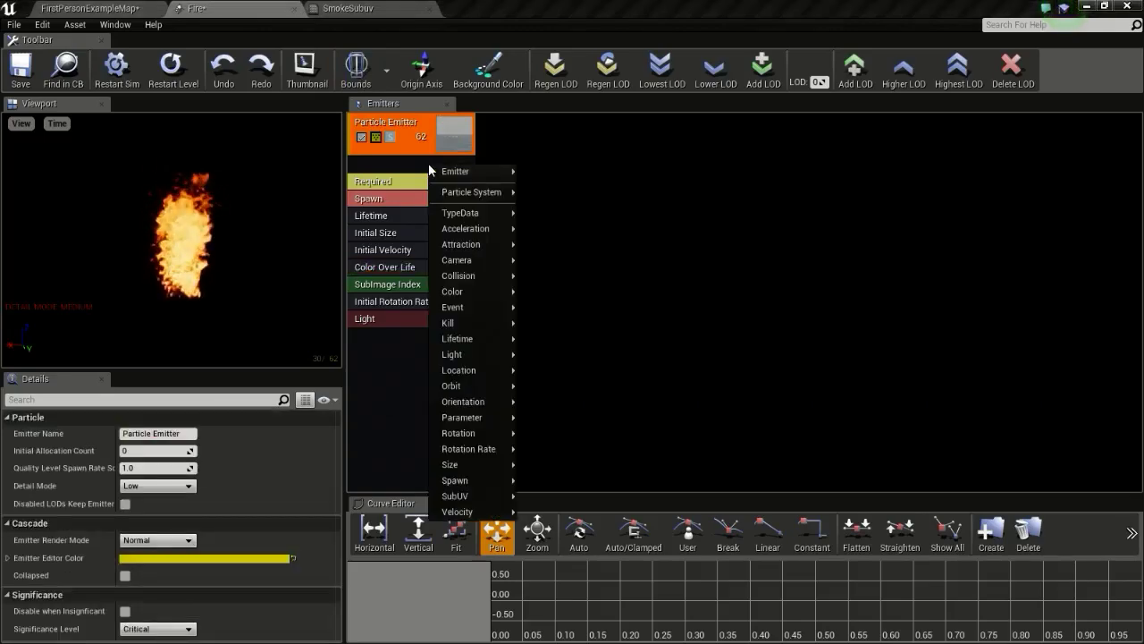
mouse_move(449, 175)
left_click(576, 201)
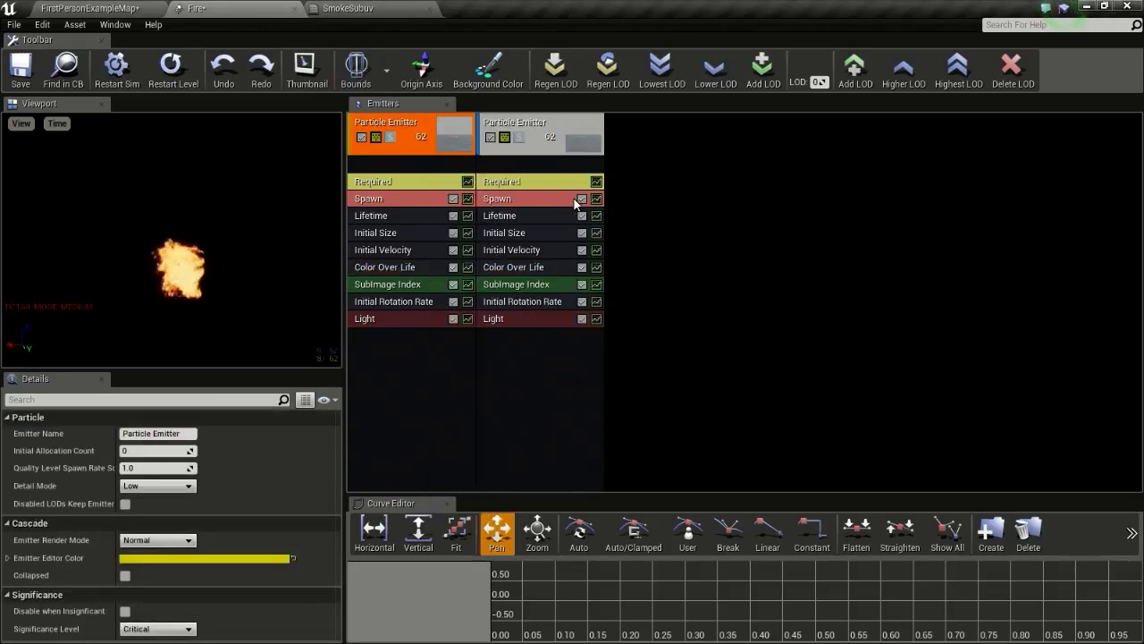
- Set the Required module material of the duplicated emitter to SmokeSubuv and check that material's node graph
left_click(530, 183)
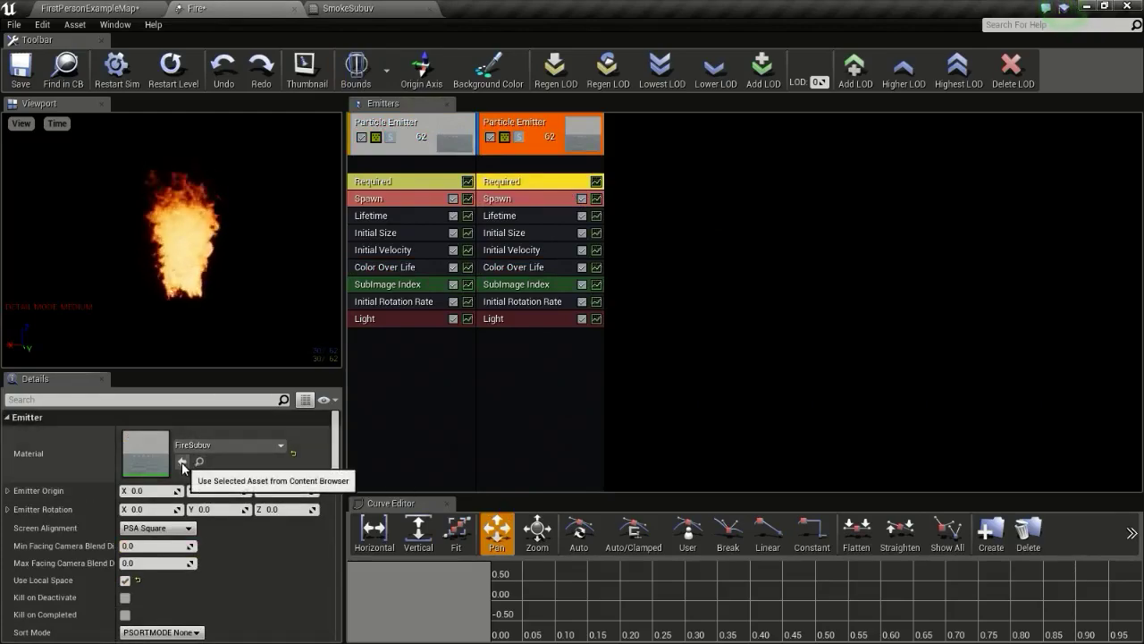
left_click(93, 7)
left_click(507, 518)
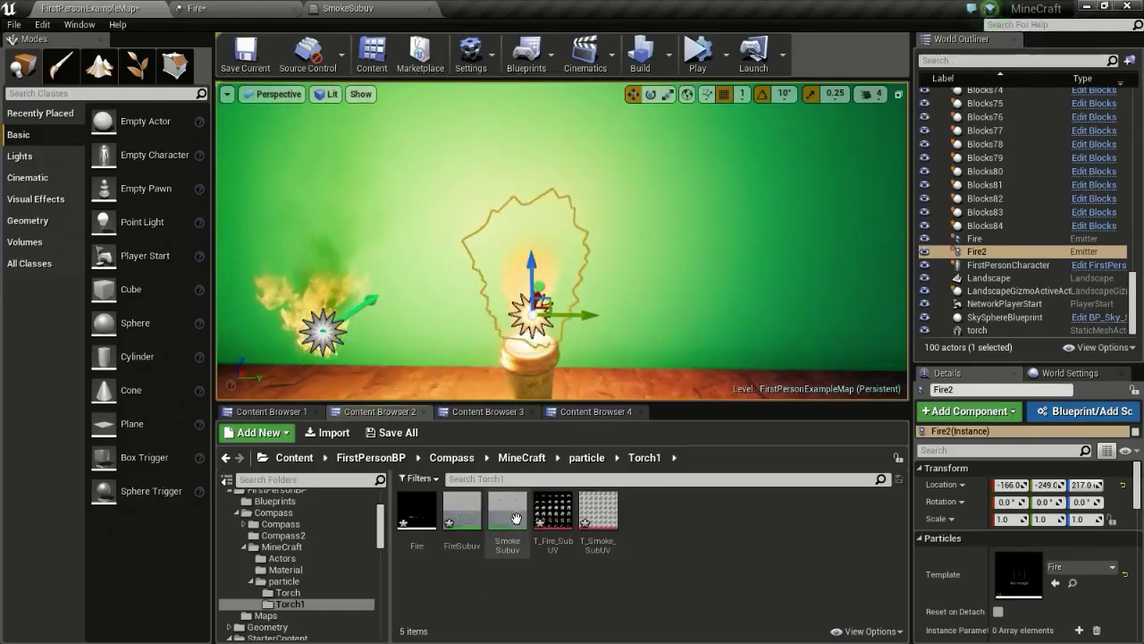
left_click(353, 8)
left_click(195, 8)
left_click(324, 8)
left_click(339, 8)
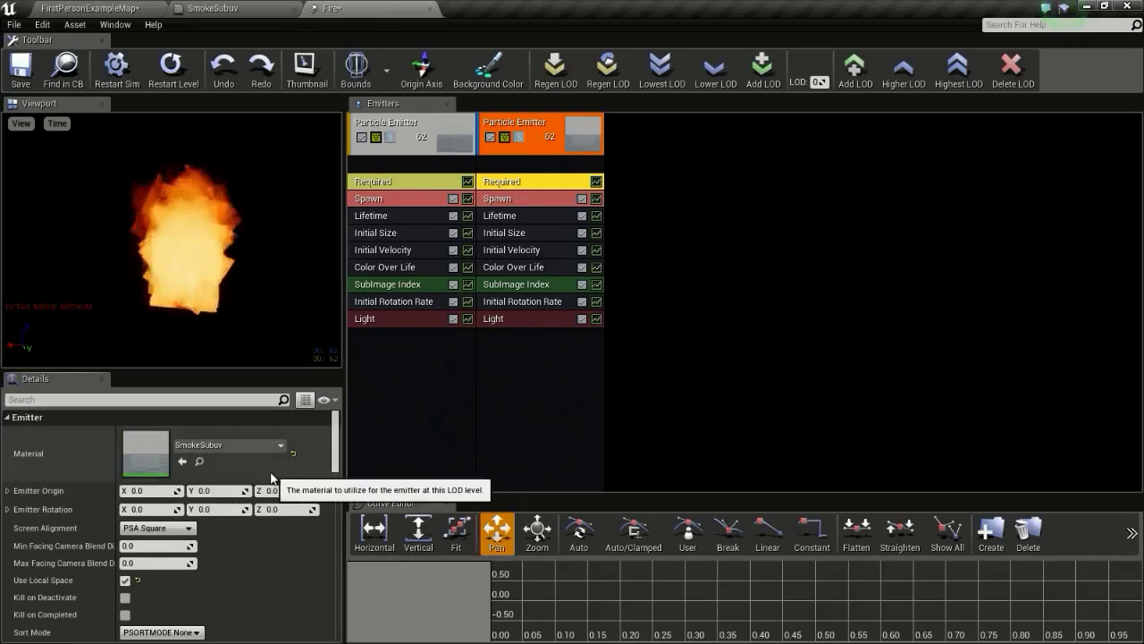
left_click(213, 8)
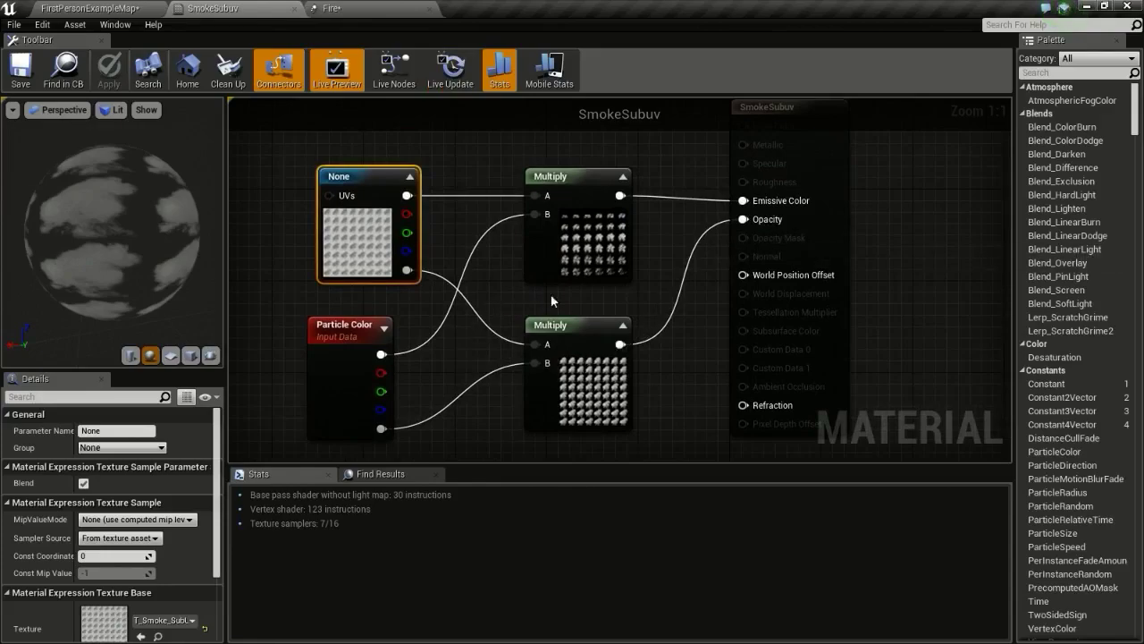
left_click(358, 6)
- Set the duplicated emitter's Sub Images Horizontal and Vertical to 8, checking the grid in the T_Smoke_SubUV texture
scroll(188, 509, "down", 6)
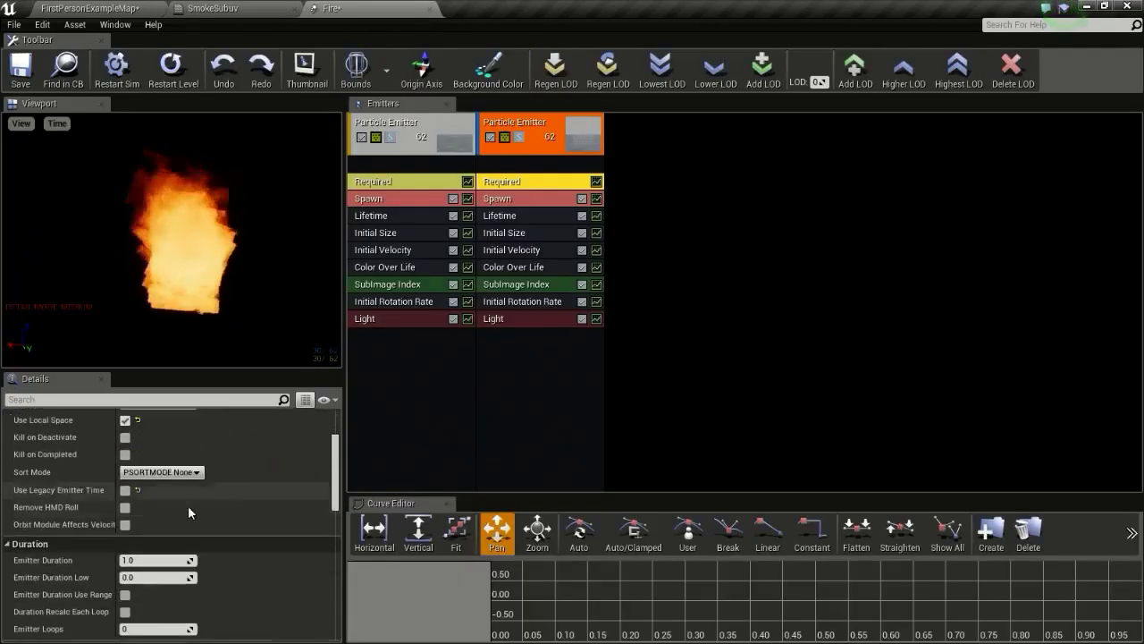
scroll(184, 518, "down", 5)
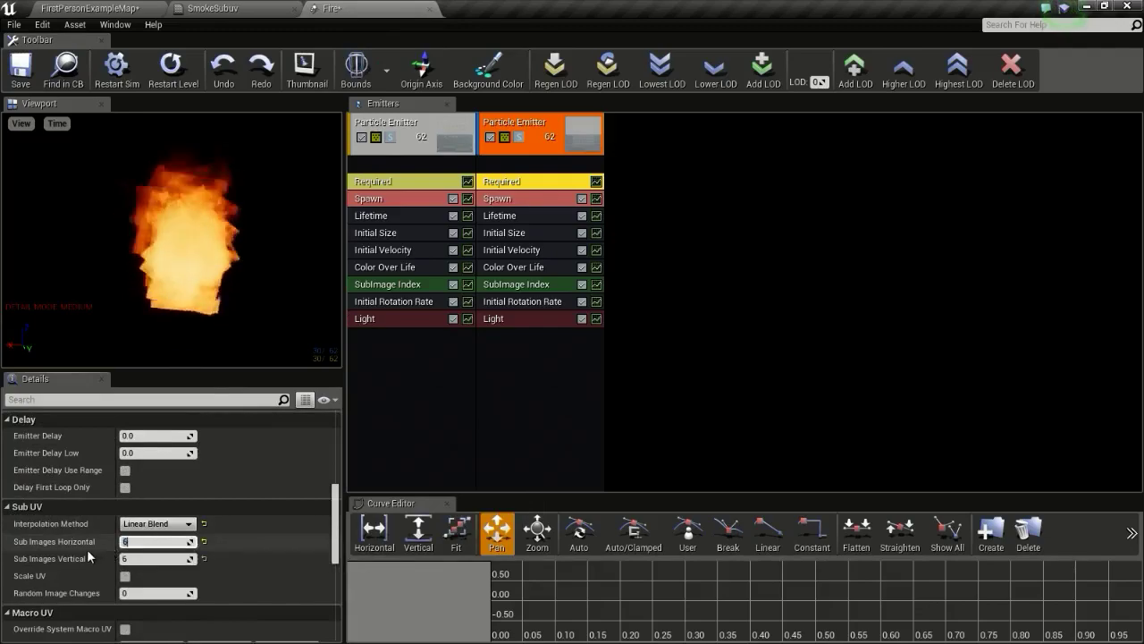
type("8")
key("Return")
left_click(128, 558)
type("8")
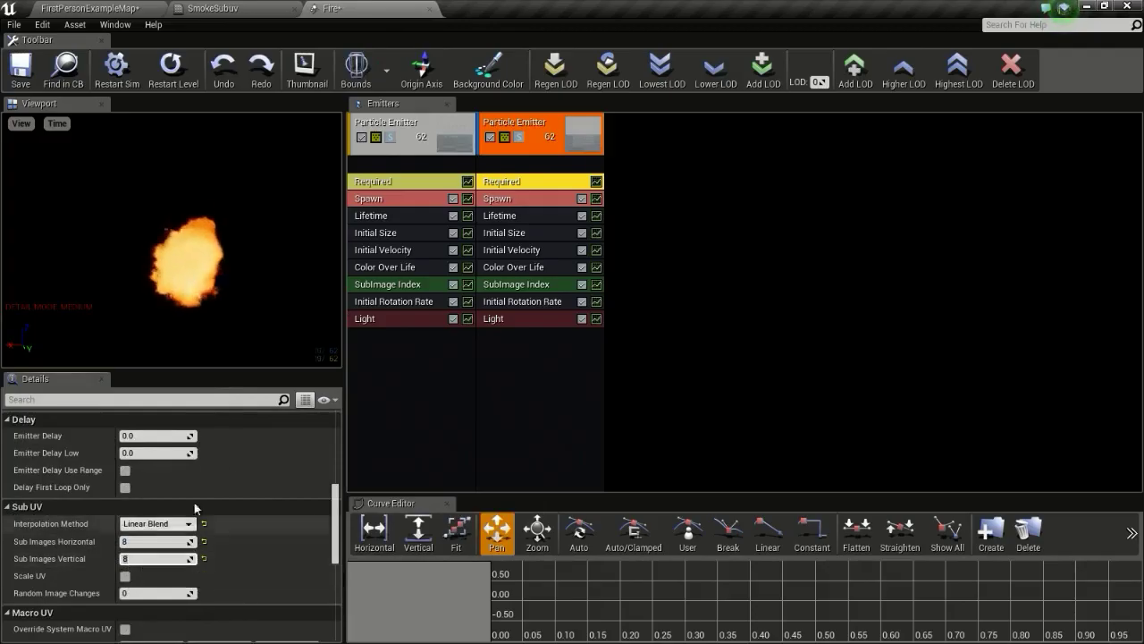
left_click(105, 8)
double_click(598, 511)
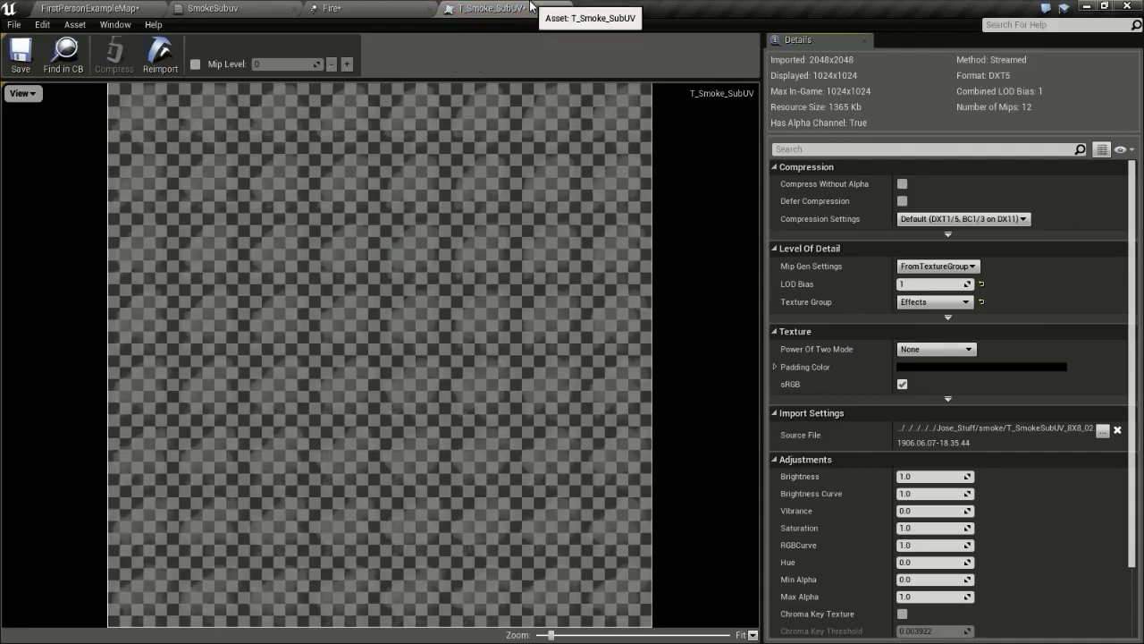
left_click(354, 8)
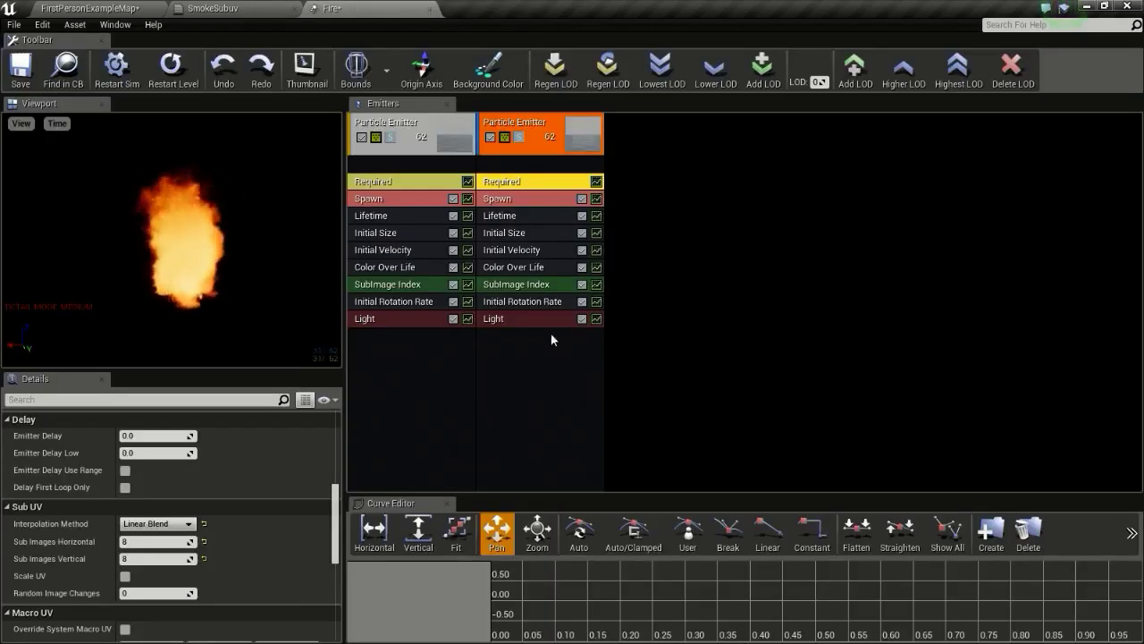
- Set the Out Val of point 1 in the duplicated emitter's SubImage Index to 63 and save the particle system
left_click(535, 291)
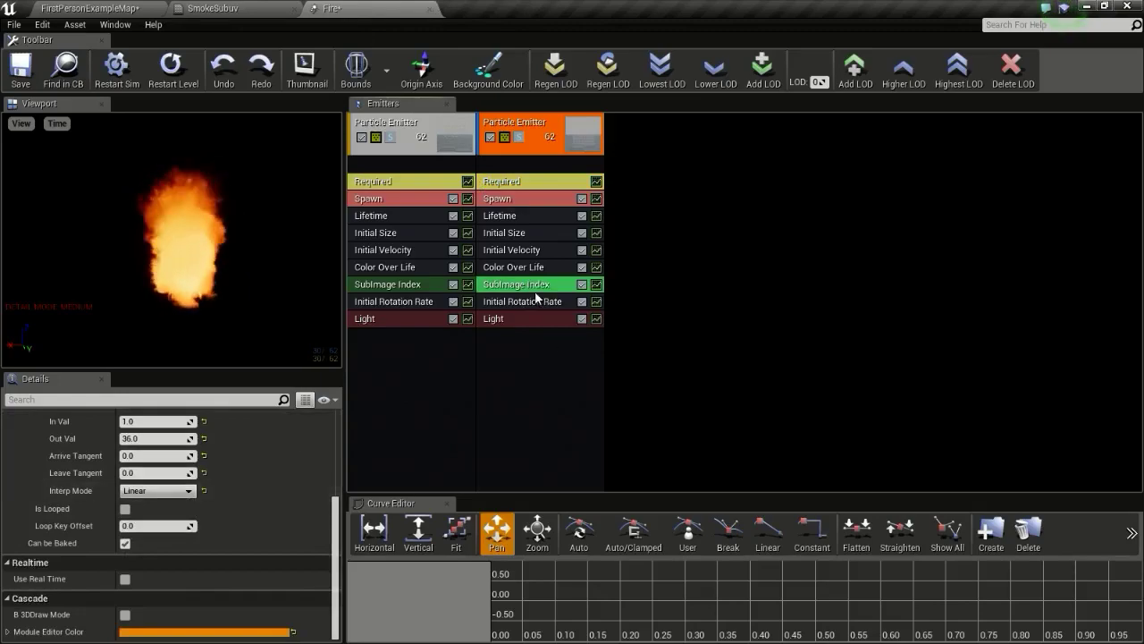
scroll(164, 460, "up", 1)
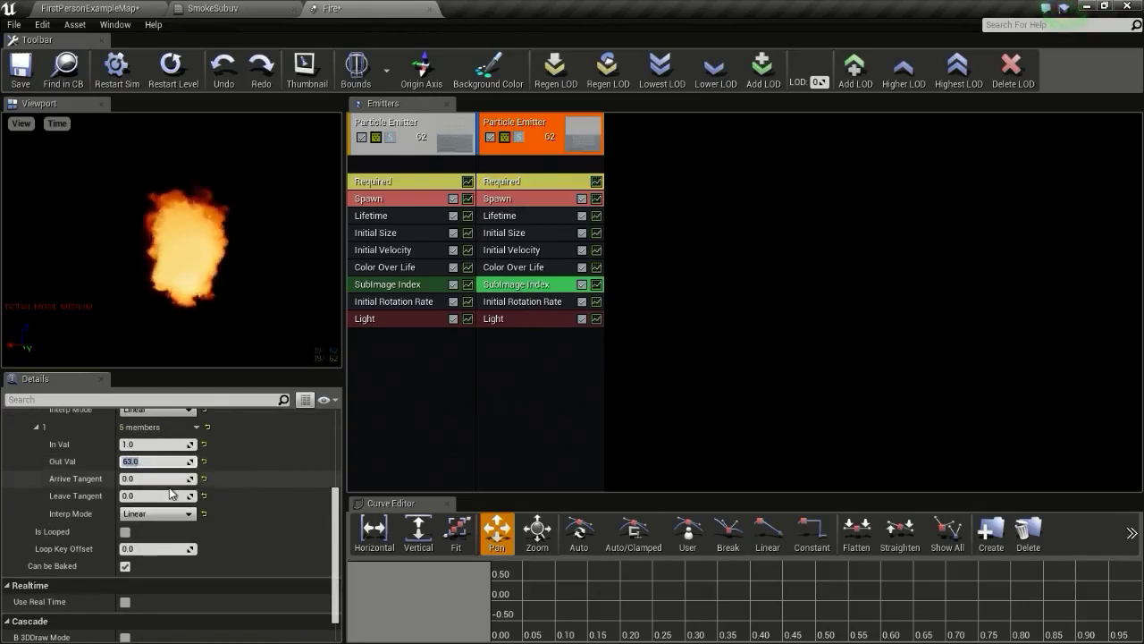
left_click(20, 67)
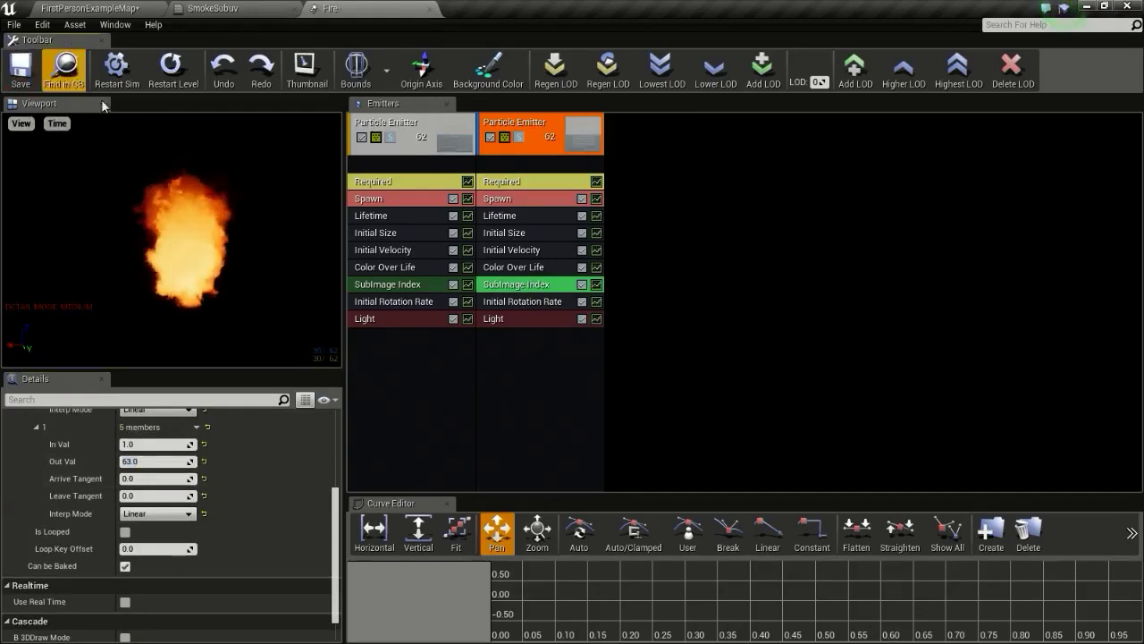
- Set the duplicated emitter's Initial Velocity to a maximum Z of 80 and a minimum Z of 60
left_click(523, 252)
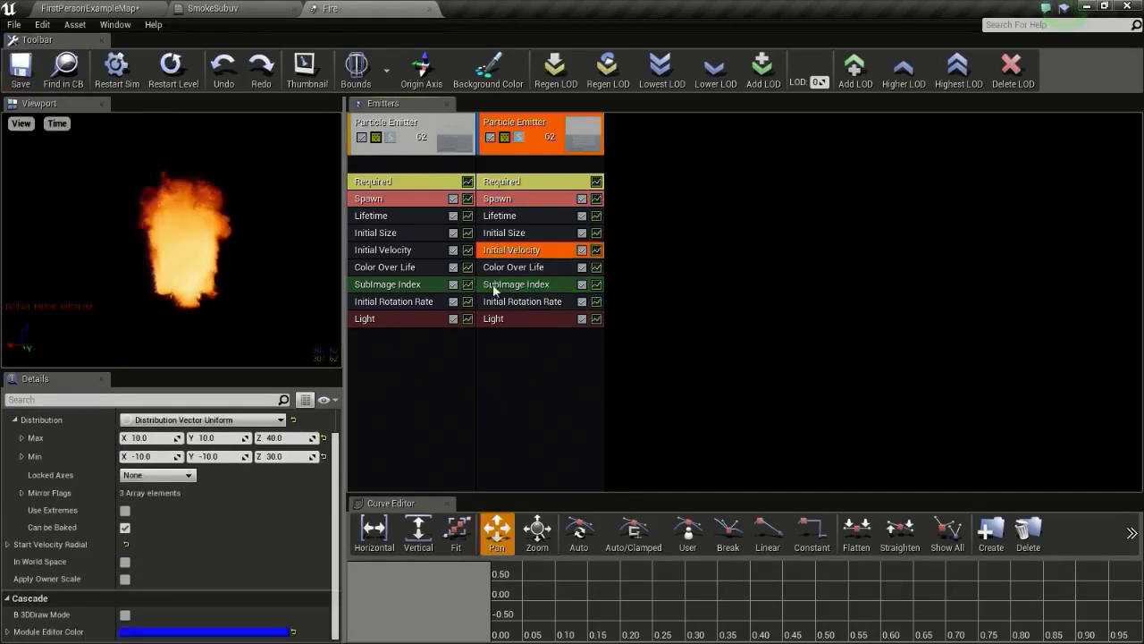
type("0")
left_click(282, 456)
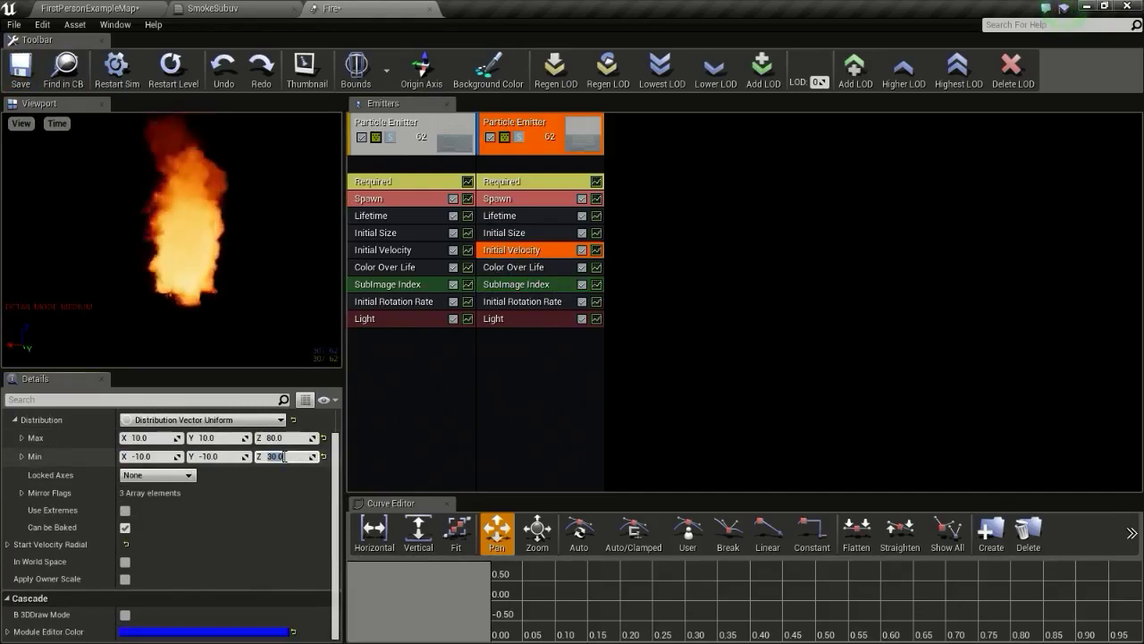
key("Return")
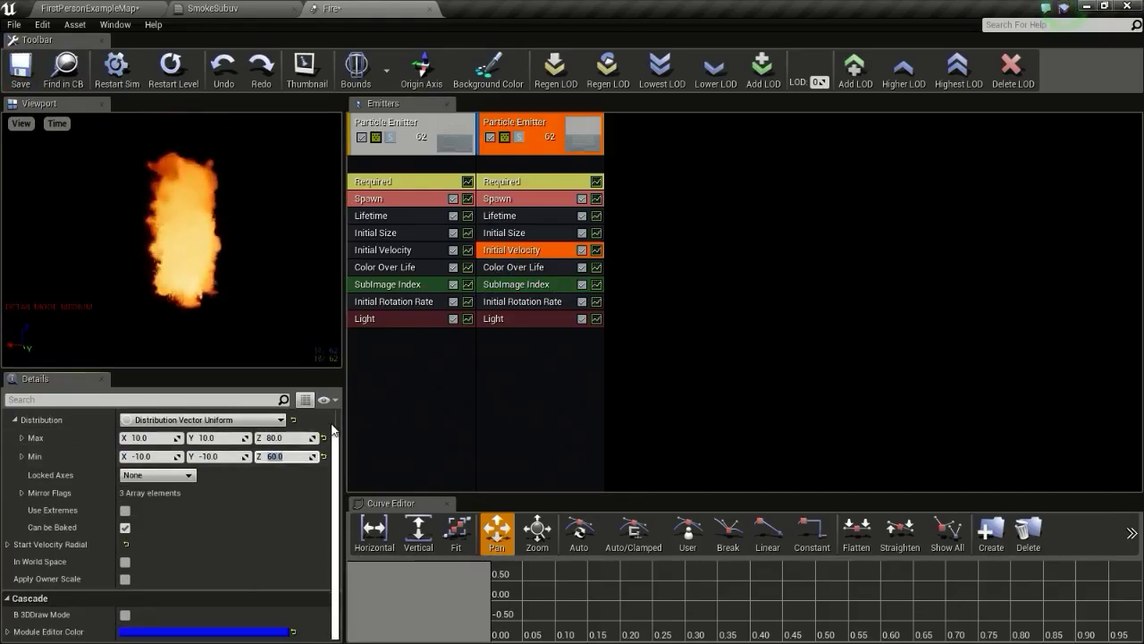
- Set the Out Val colour of point 0 in the duplicated emitter's Color Over Life to R 0.1 and G 0.1
left_click(537, 267)
left_click(214, 508)
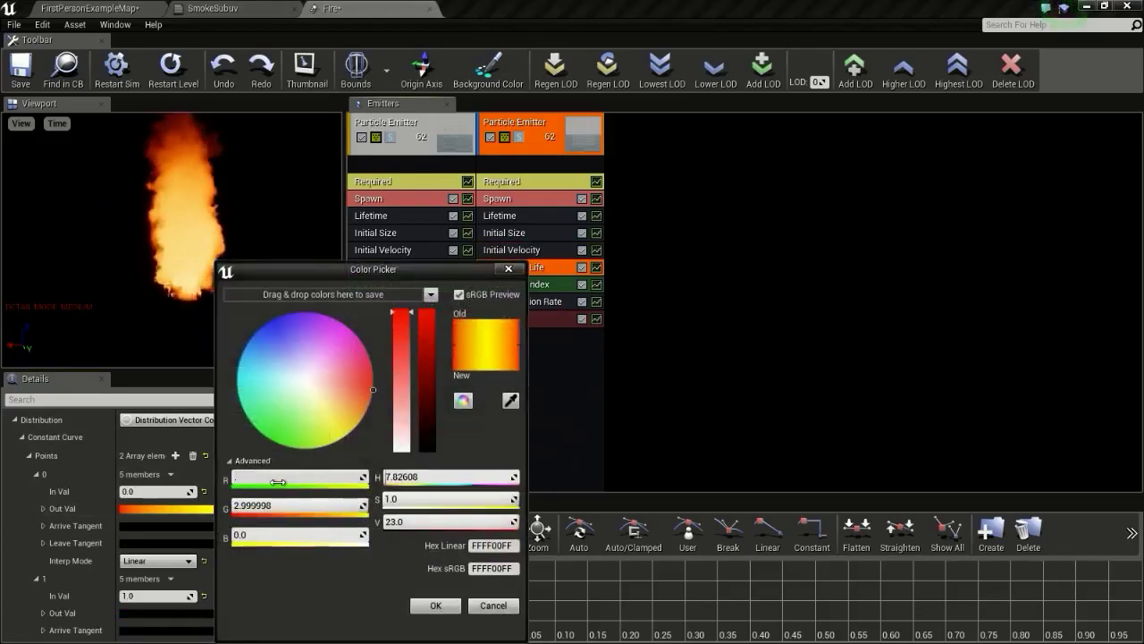
type("0.1")
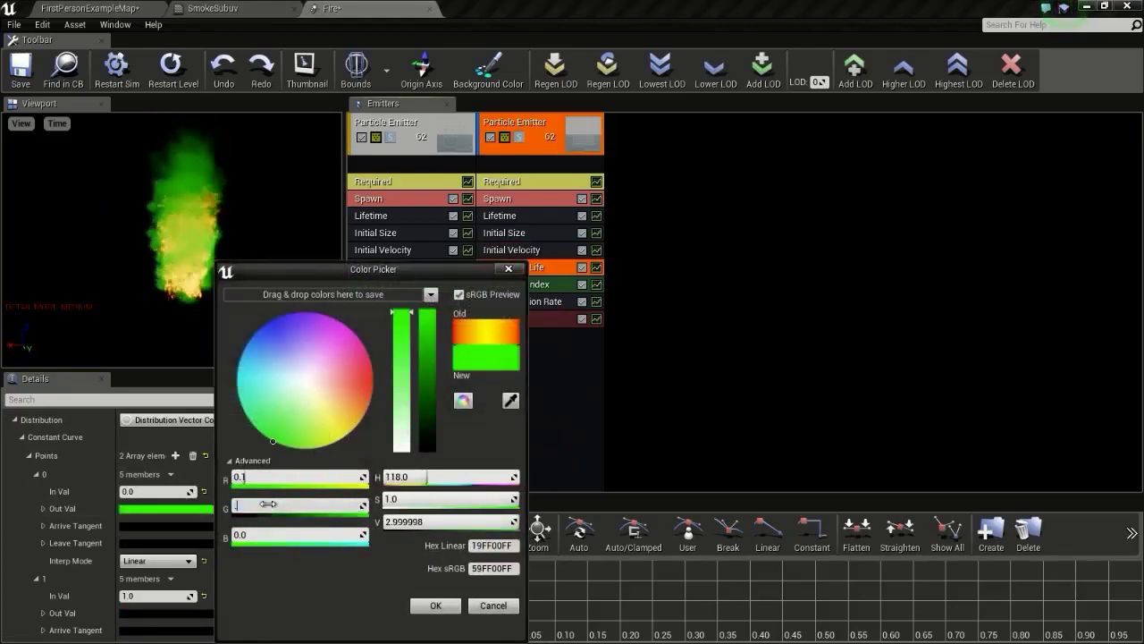
type("0.1")
key("Return")
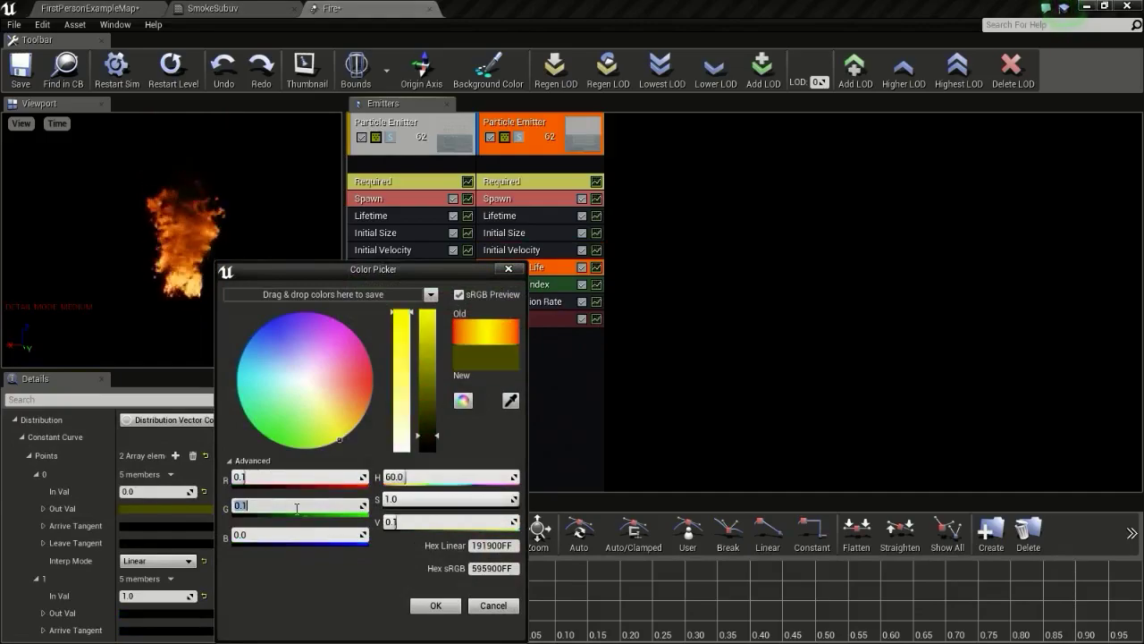
left_click(437, 606)
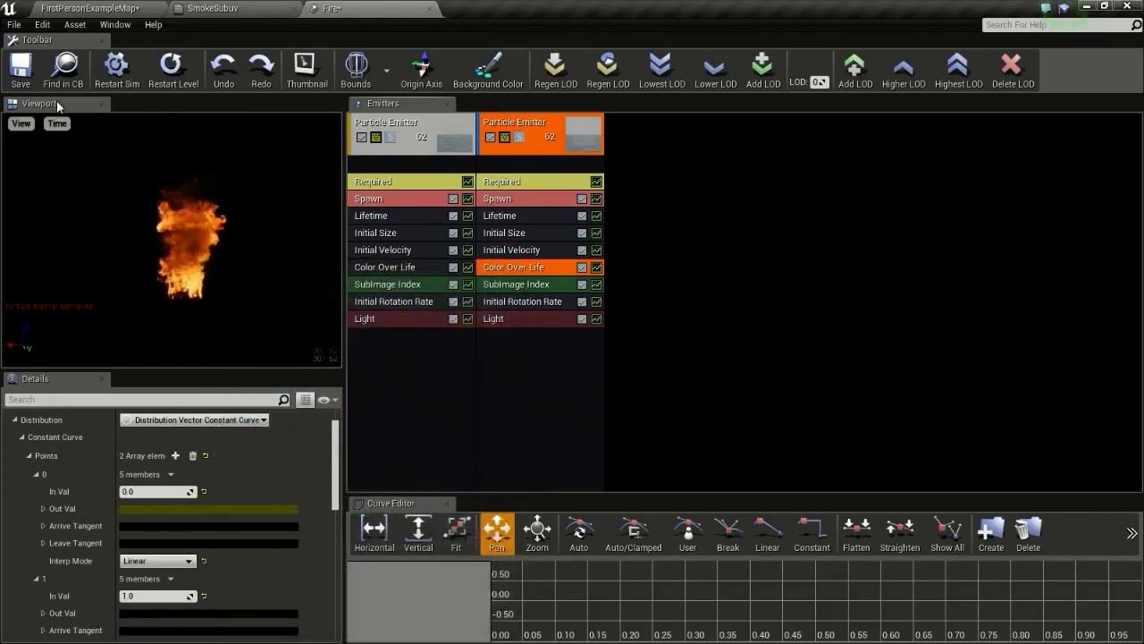
- Return to the FirstPersonExampleMap level and inspect the fire and smoke above the torch
left_click(94, 8)
left_click(615, 317)
mouse_move(669, 350)
right_mouse_down()
mouse_move(644, 423)
mouse_move(676, 295)
mouse_move(670, 330)
right_mouse_up()
left_click(766, 375)
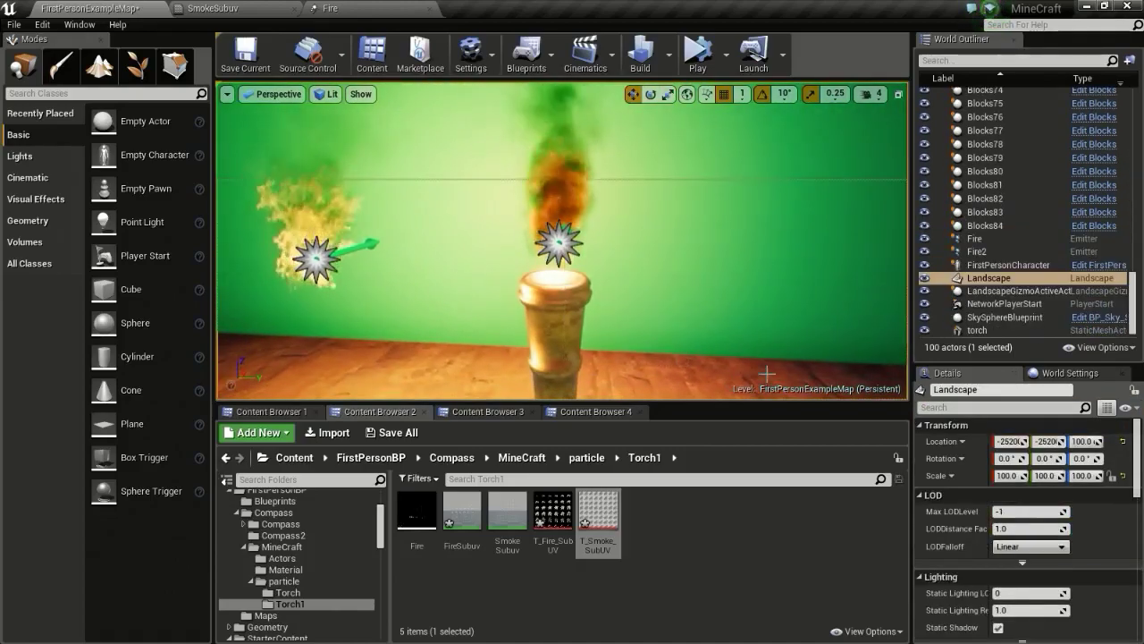
- Lower the Fire2 emitter in the level onto the mouth of the torch, at a Z location of 210
right_click_drag(766, 375, 766, 395)
scroll(552, 301, "up", 3)
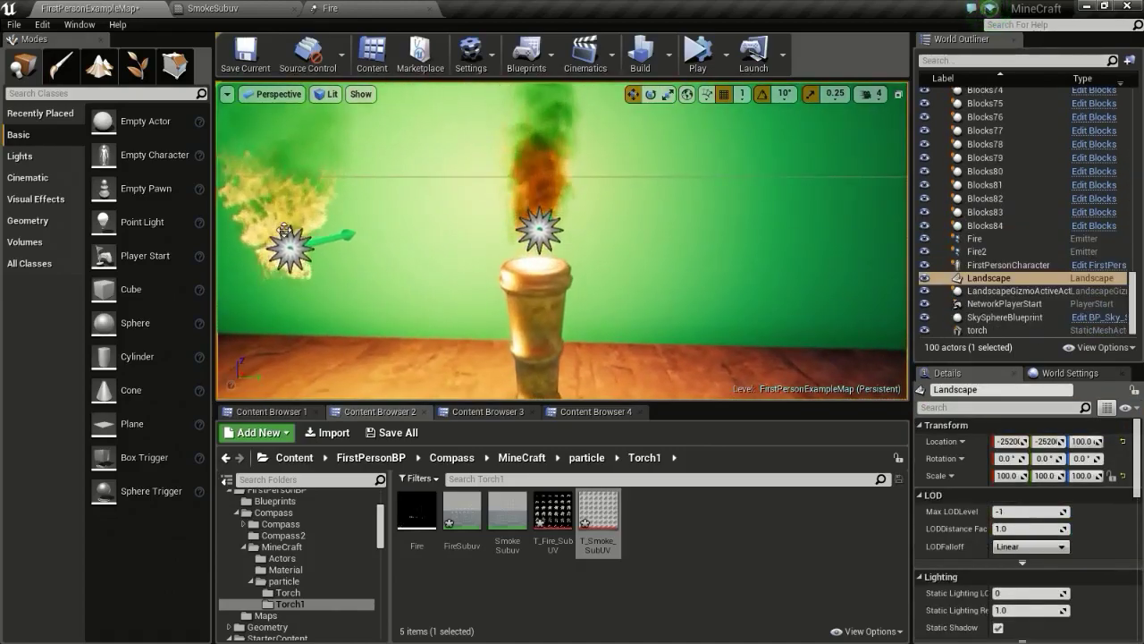
left_click(285, 209)
left_click_drag(285, 209, 286, 398)
right_click_drag(562, 242, 626, 286)
right_click_drag(625, 178, 539, 171)
left_click(745, 260)
right_click_drag(715, 312, 654, 330)
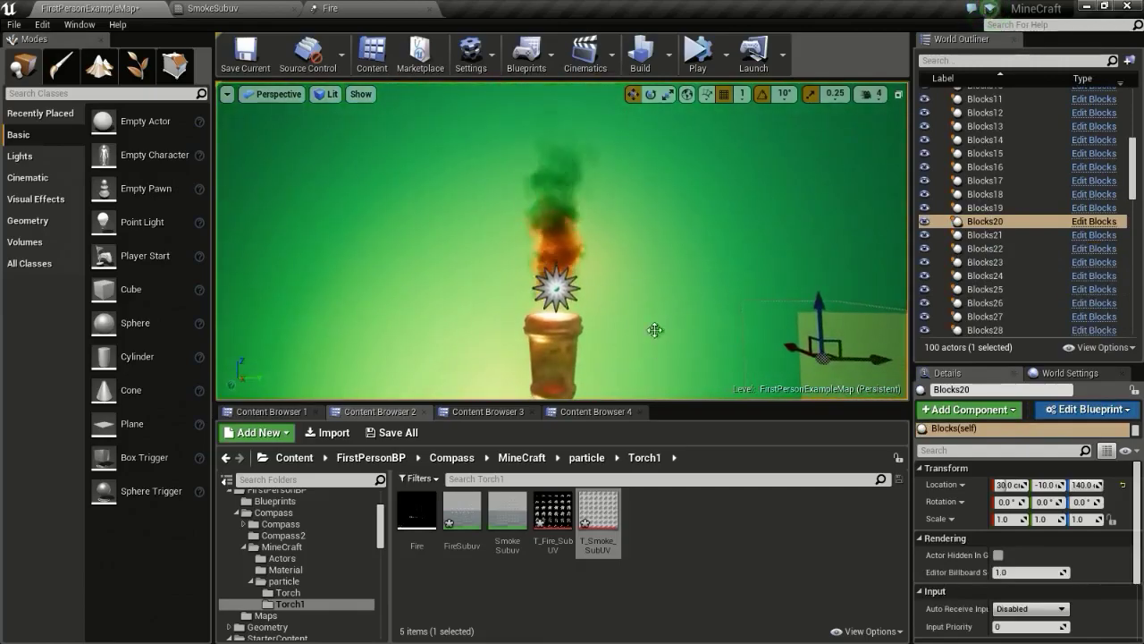
left_click(567, 274)
left_click_drag(556, 243, 556, 258)
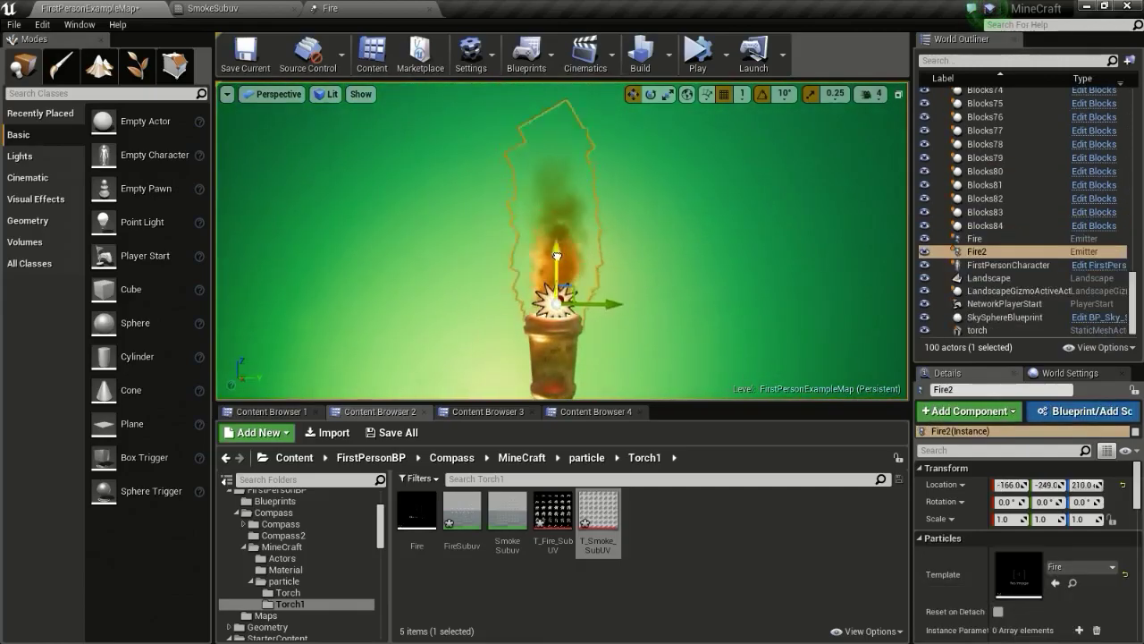
- Set the red value of point 0's Out Val colour in the smoke emitter's Color Over Life to 0.5
left_click(388, 9)
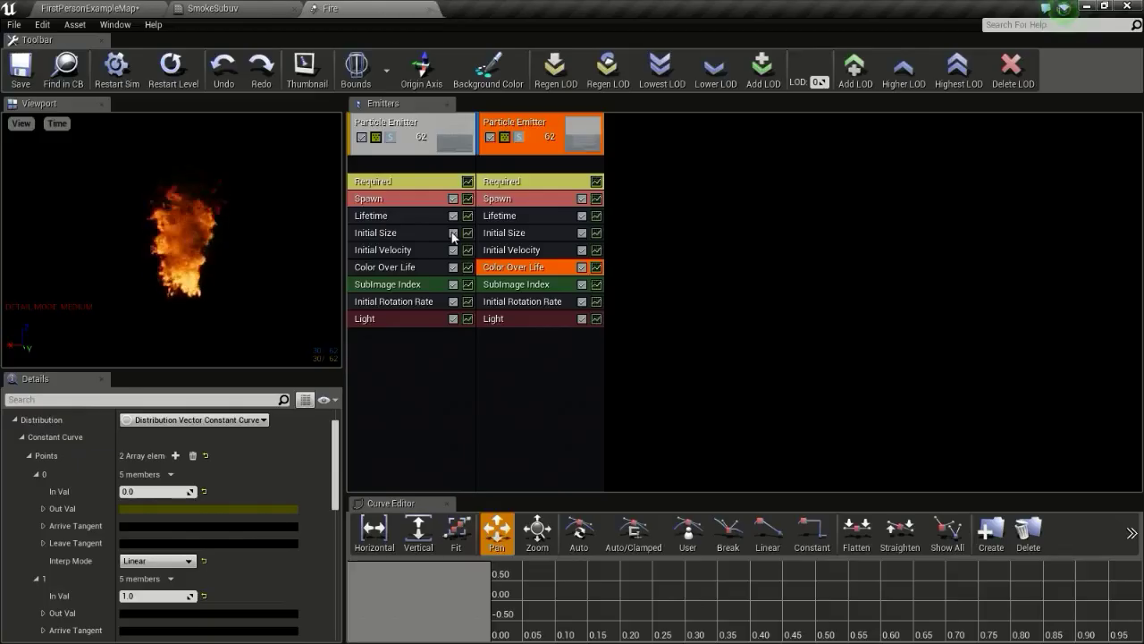
left_click(233, 508)
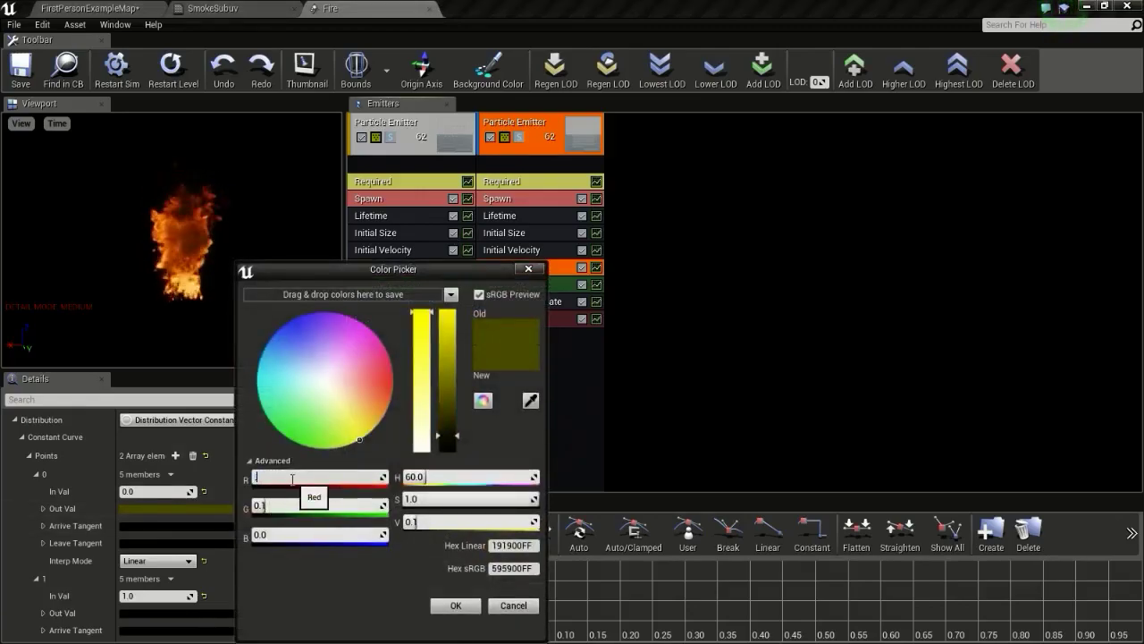
key("Return")
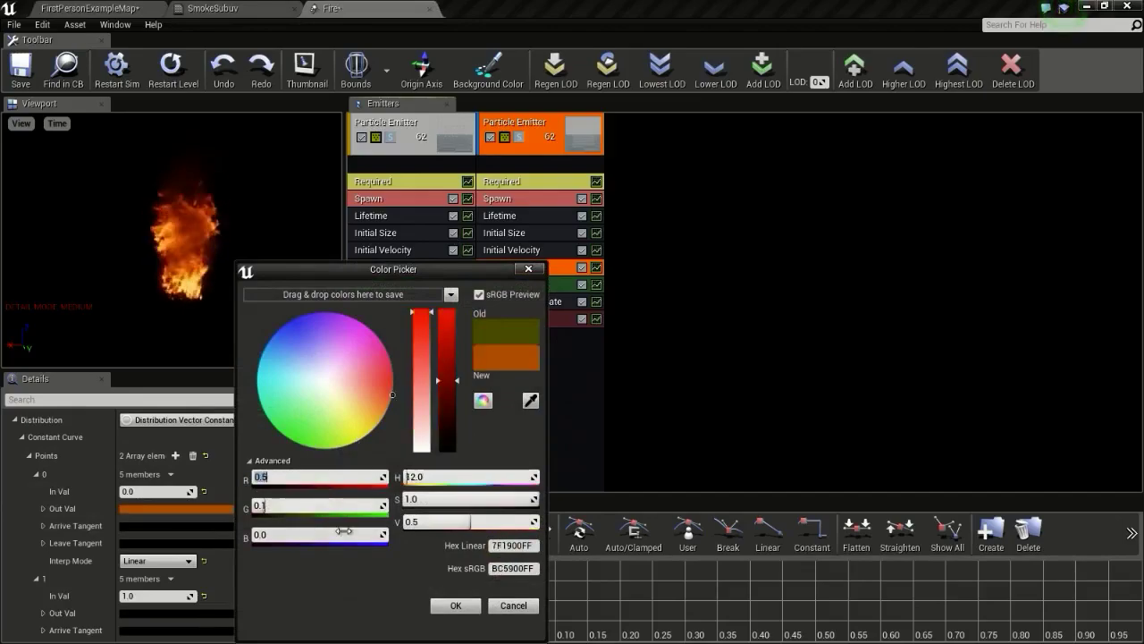
left_click(456, 606)
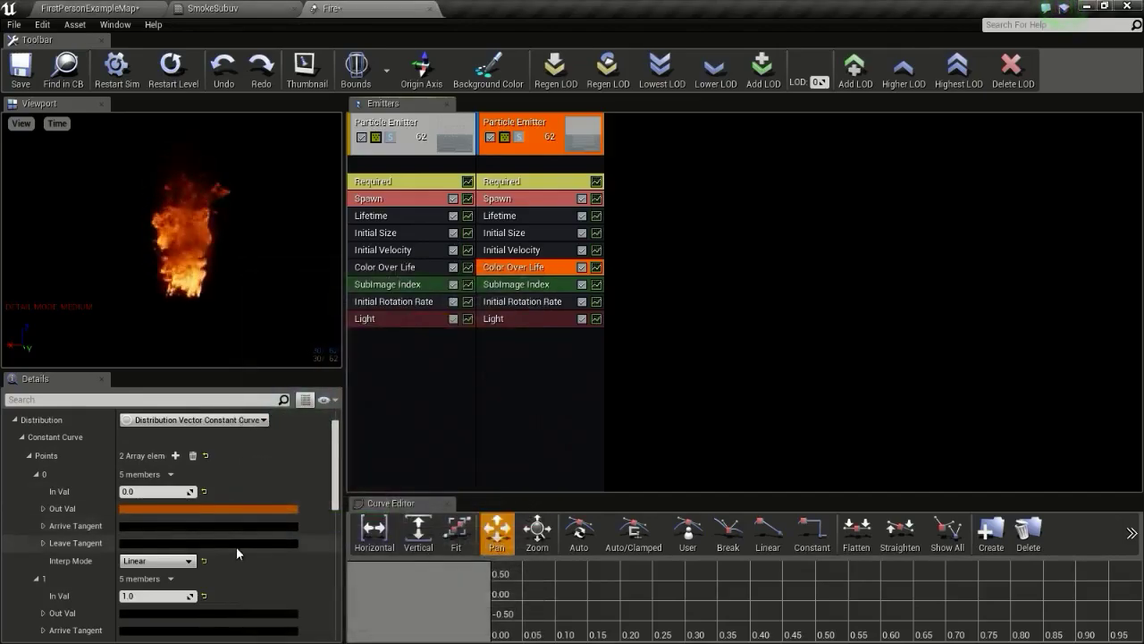
- Delete the smoke emitter's Light module and turn off Use Local Space in its Required module
left_click(511, 321)
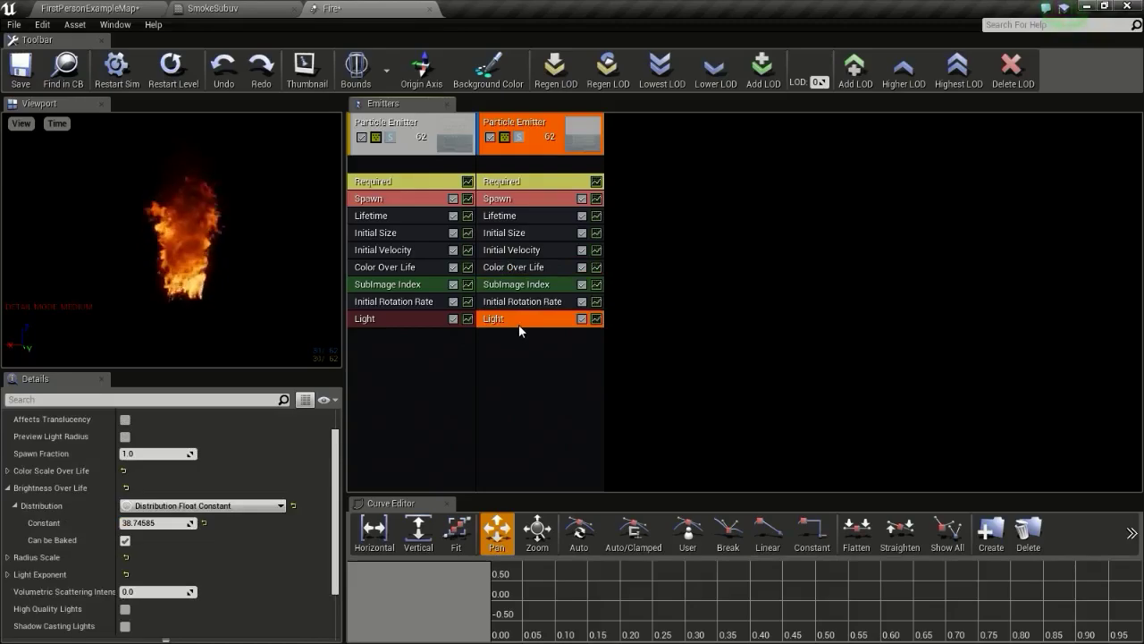
key("Delete")
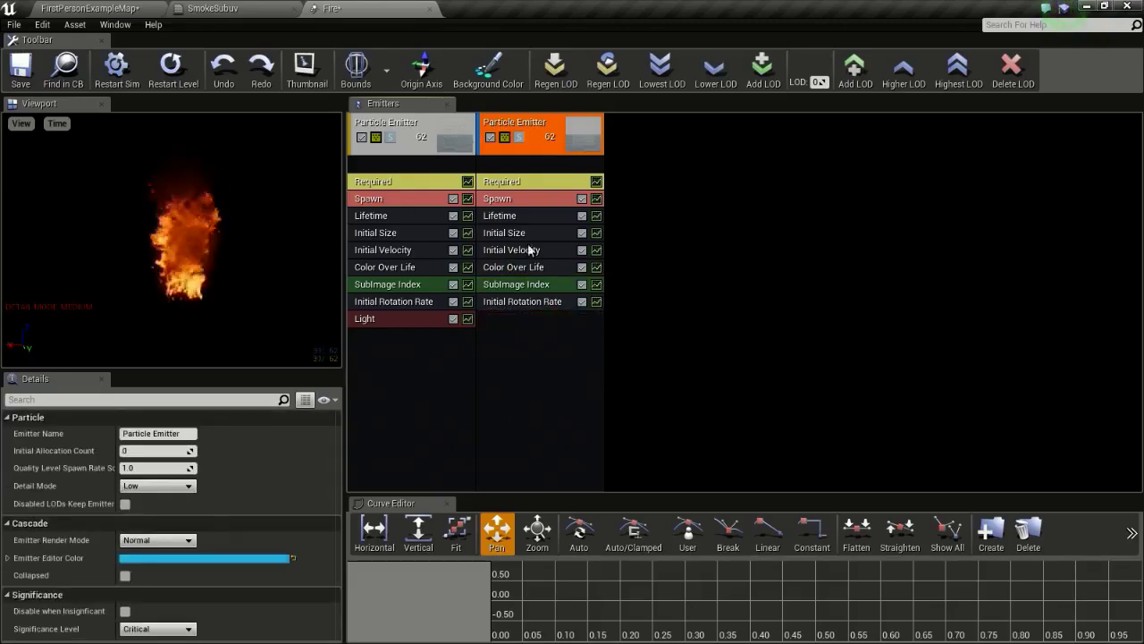
left_click(540, 181)
scroll(138, 534, "down", 2)
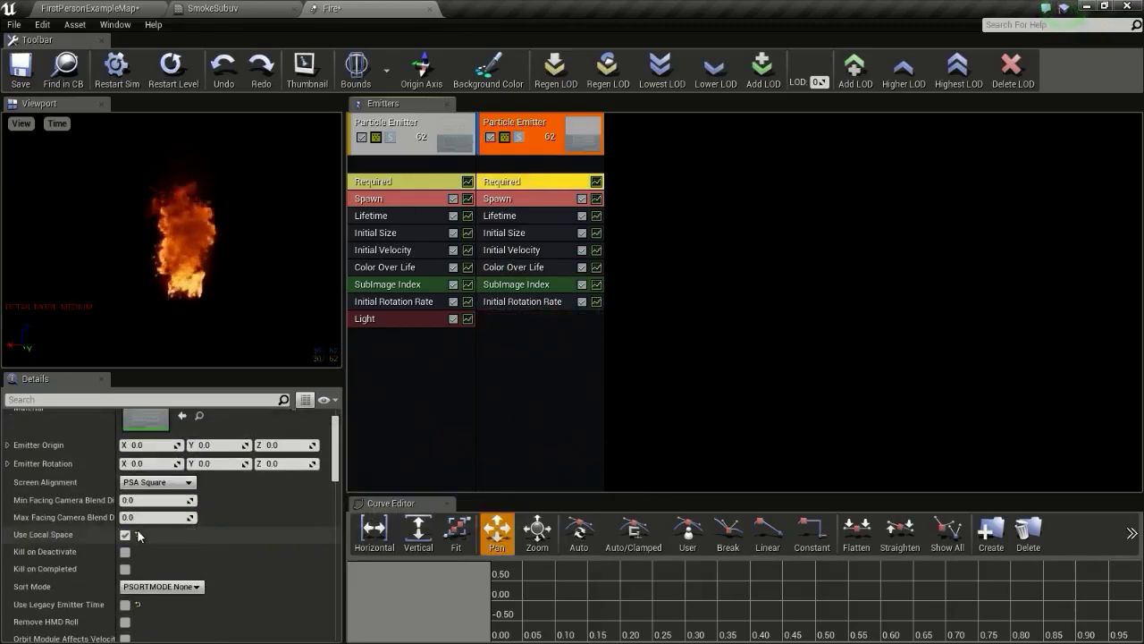
- Move the Fire2 emitter along Y in the FirstPersonExampleMap level to test how the smoke trails behind it
left_click(97, 8)
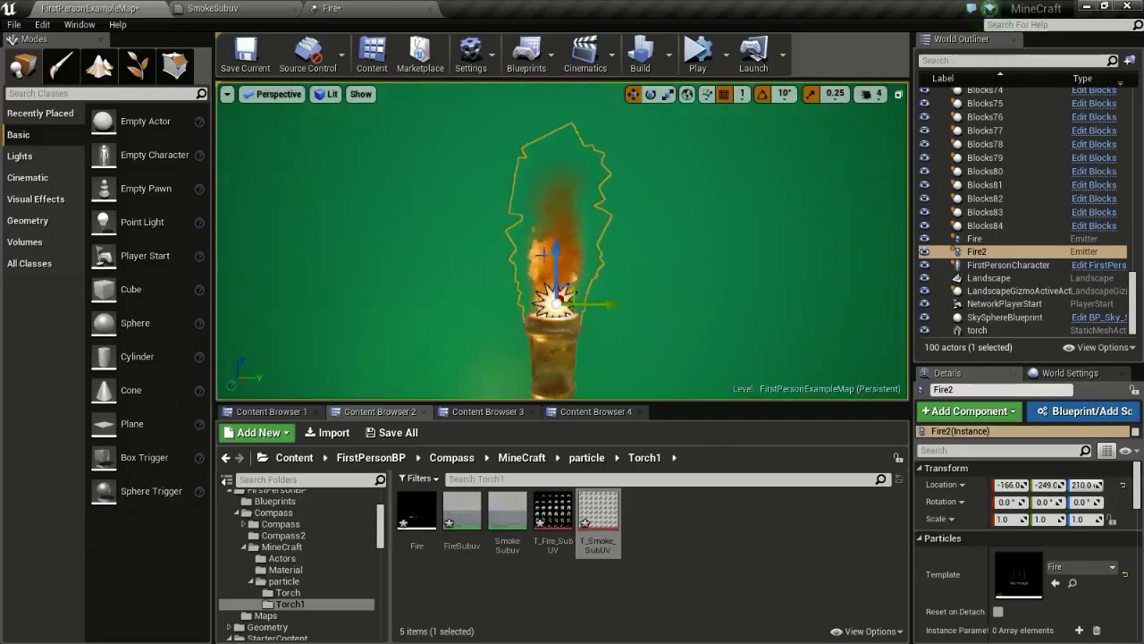
left_click_drag(615, 305, 597, 280)
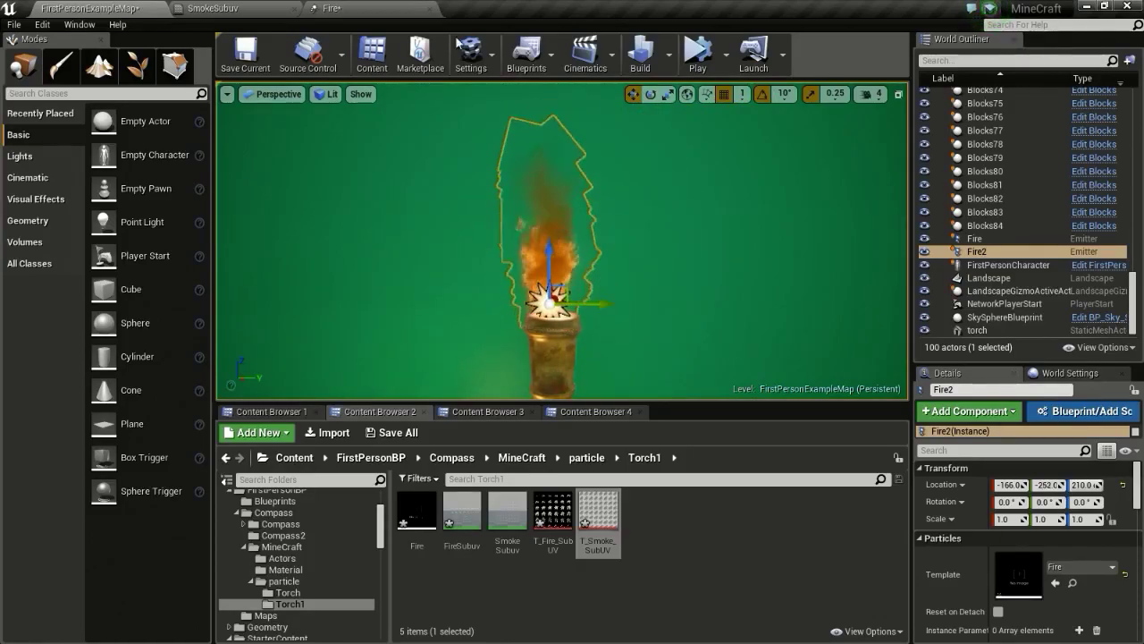
- Add an Initial Location module to the smoke emitter in the Fire particle system
left_click(384, 8)
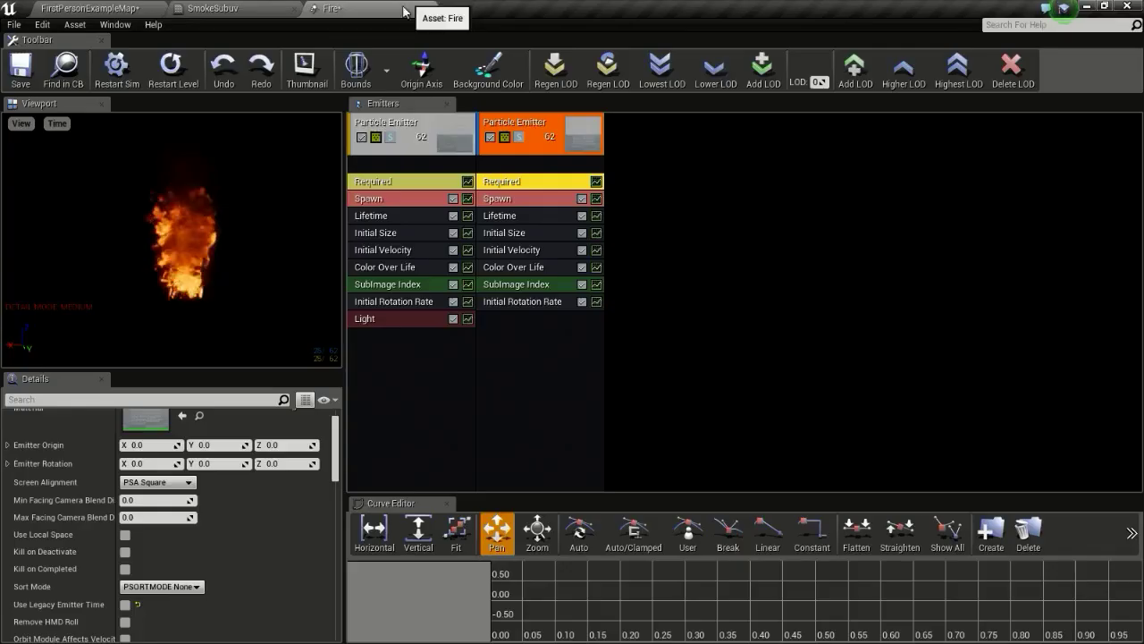
right_click(520, 337)
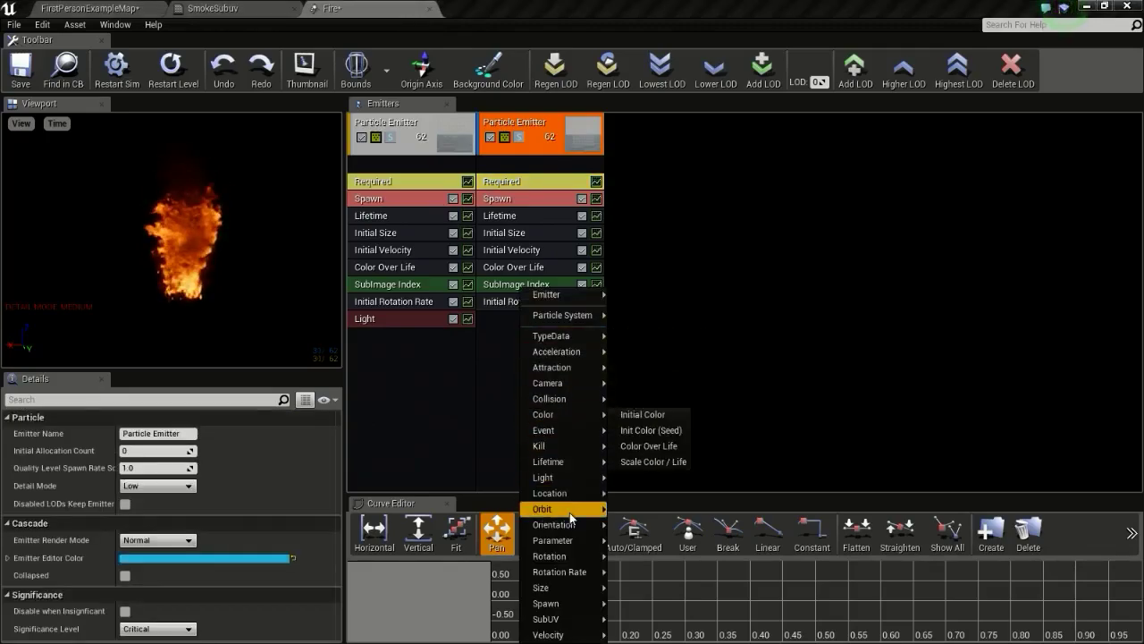
mouse_move(579, 497)
mouse_move(581, 517)
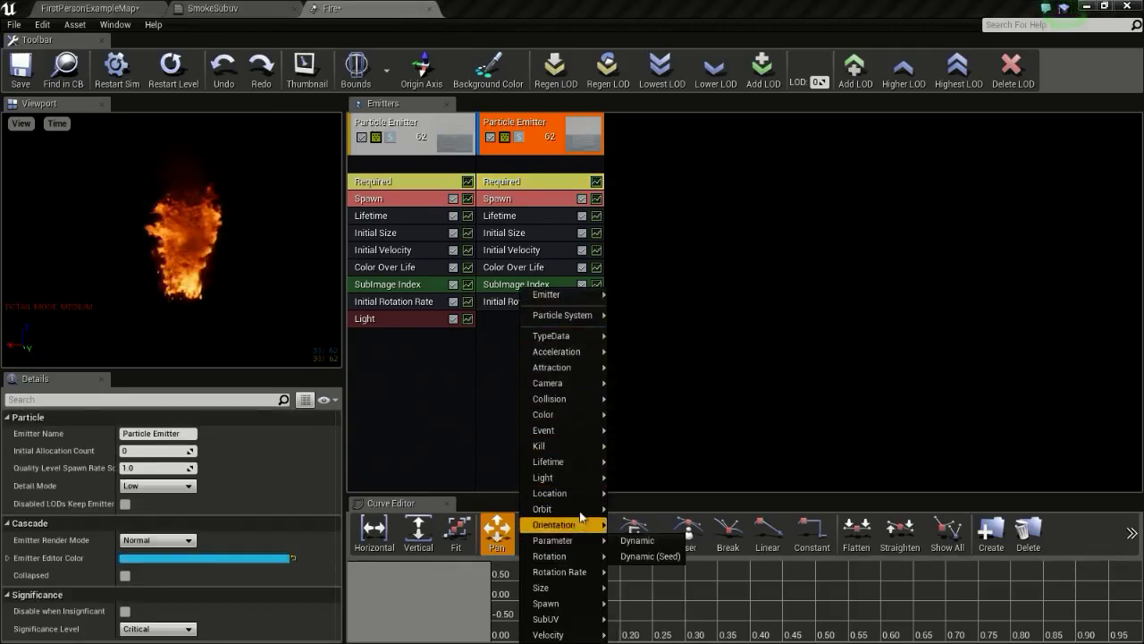
left_click(650, 398)
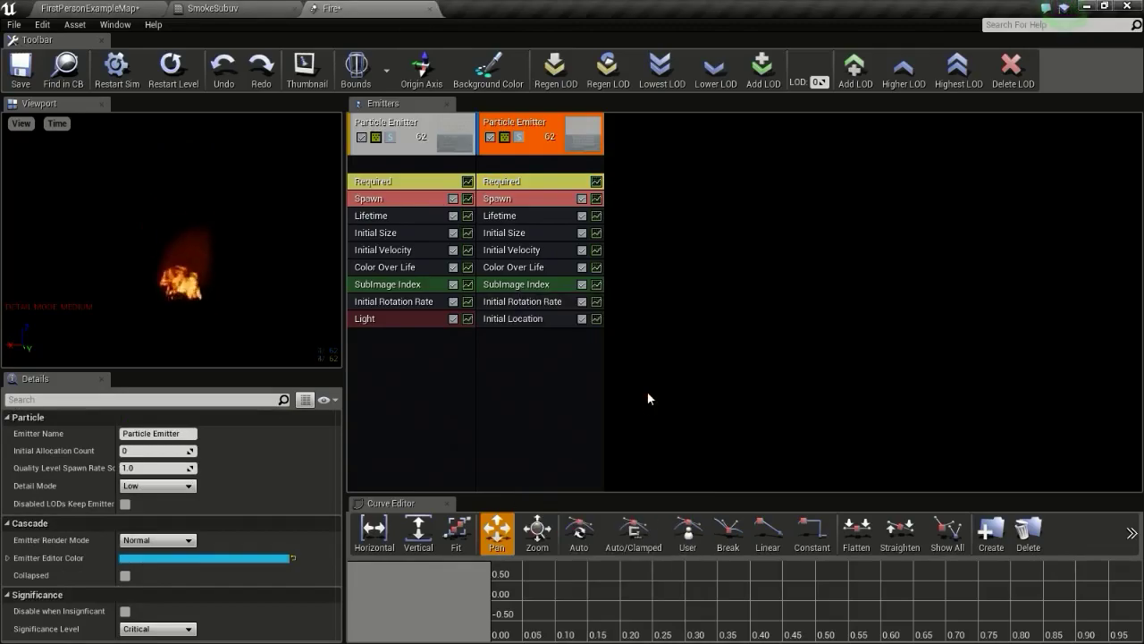
- Enable 3D Draw Mode for the Initial Location module and set its Start Location to a Distribution Vector Constant with Z 20
left_click(526, 318)
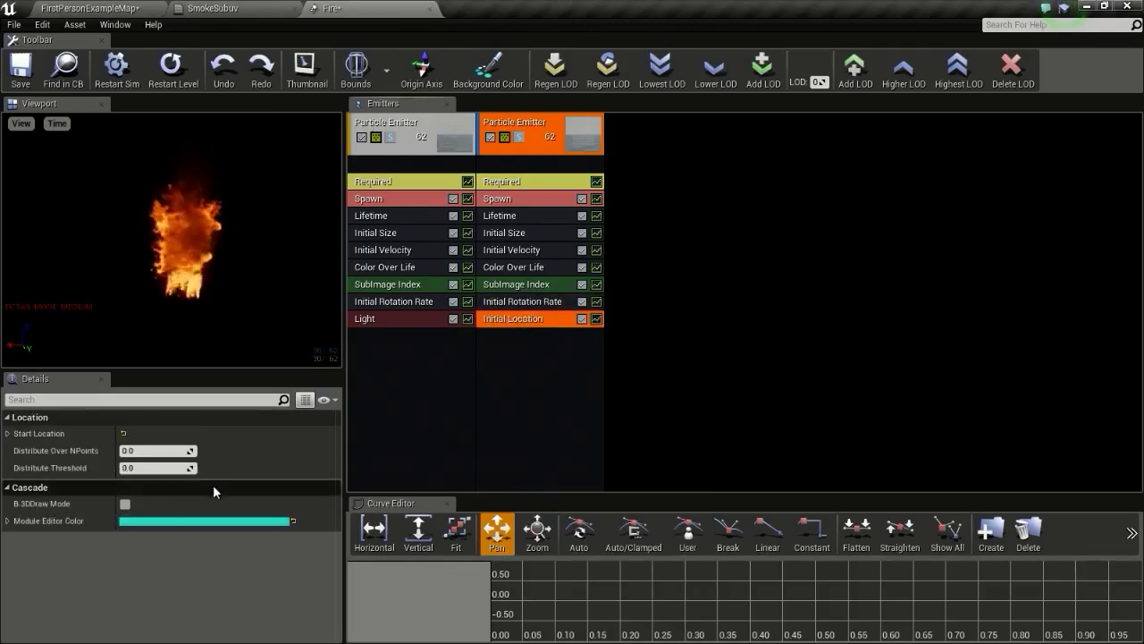
left_click(16, 434)
left_click(15, 452)
scroll(268, 501, "down", 1)
left_click(125, 614)
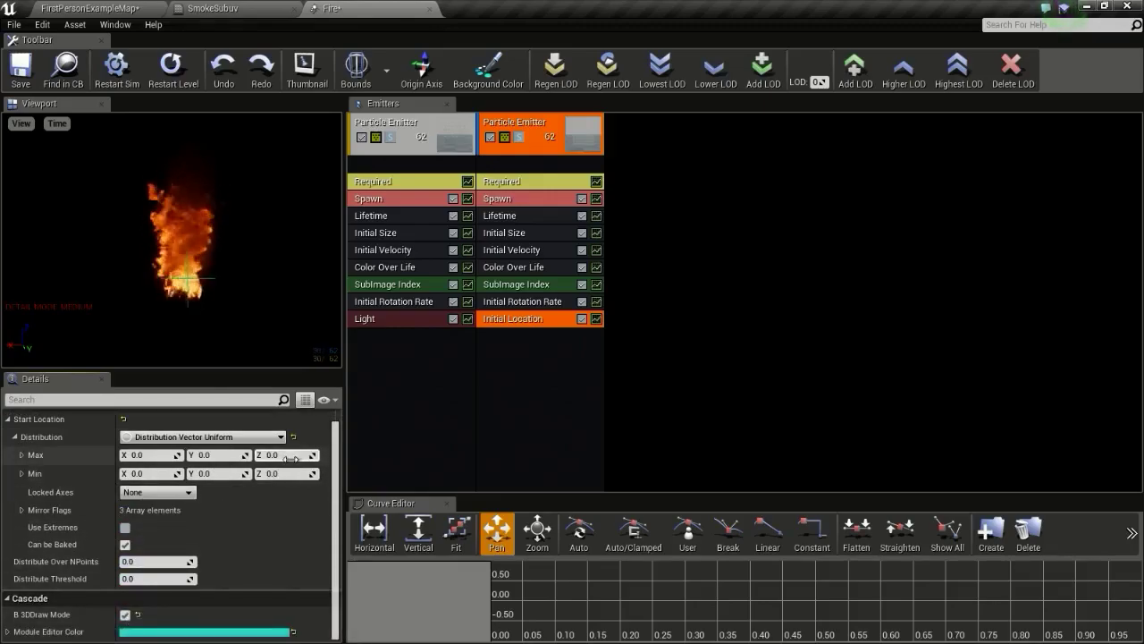
left_click(224, 437)
left_click(231, 453)
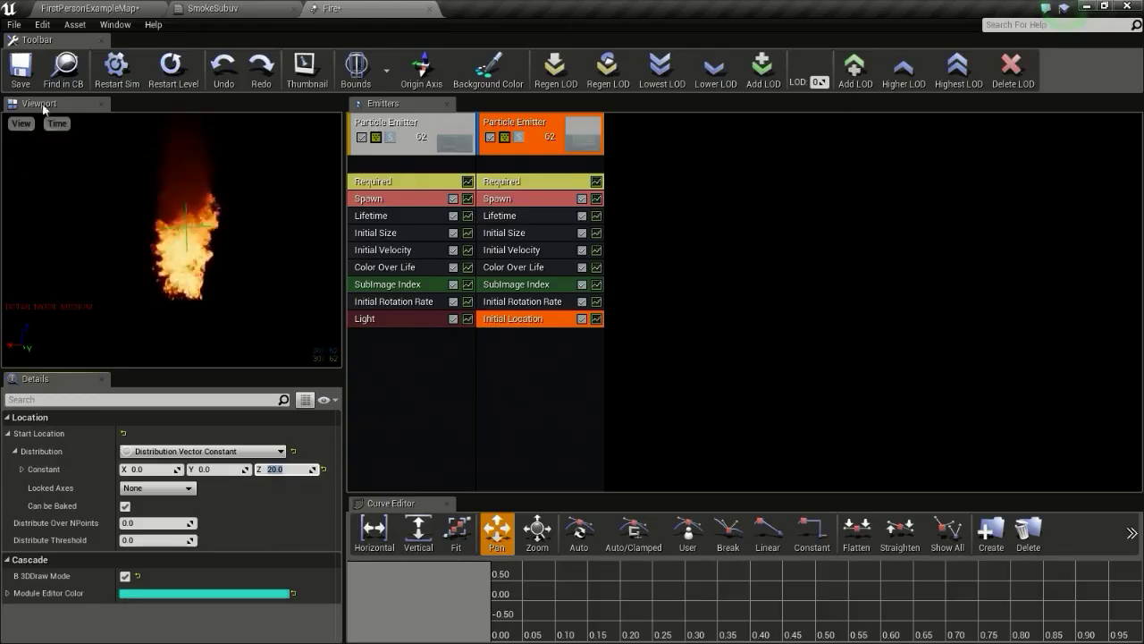
- Check the raised smoke in the level by shifting Fire2 along Y and briefly running the level
left_click(89, 8)
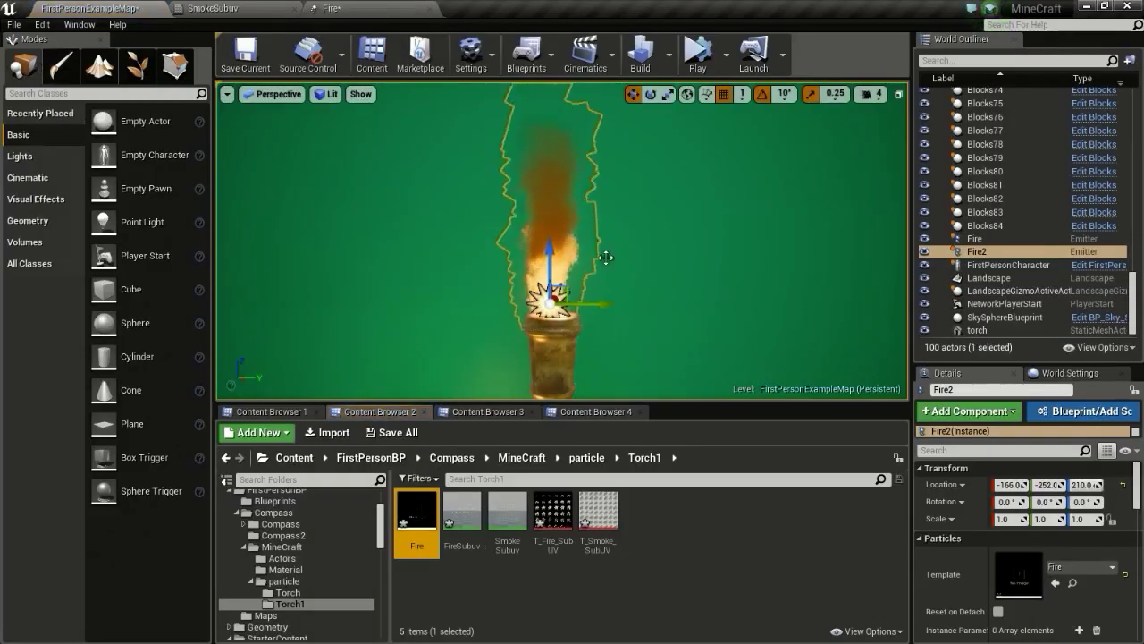
mouse_move(608, 305)
left_mouse_down()
mouse_move(651, 304)
mouse_move(533, 301)
mouse_move(541, 312)
mouse_move(685, 306)
mouse_move(581, 309)
mouse_move(604, 308)
left_mouse_up()
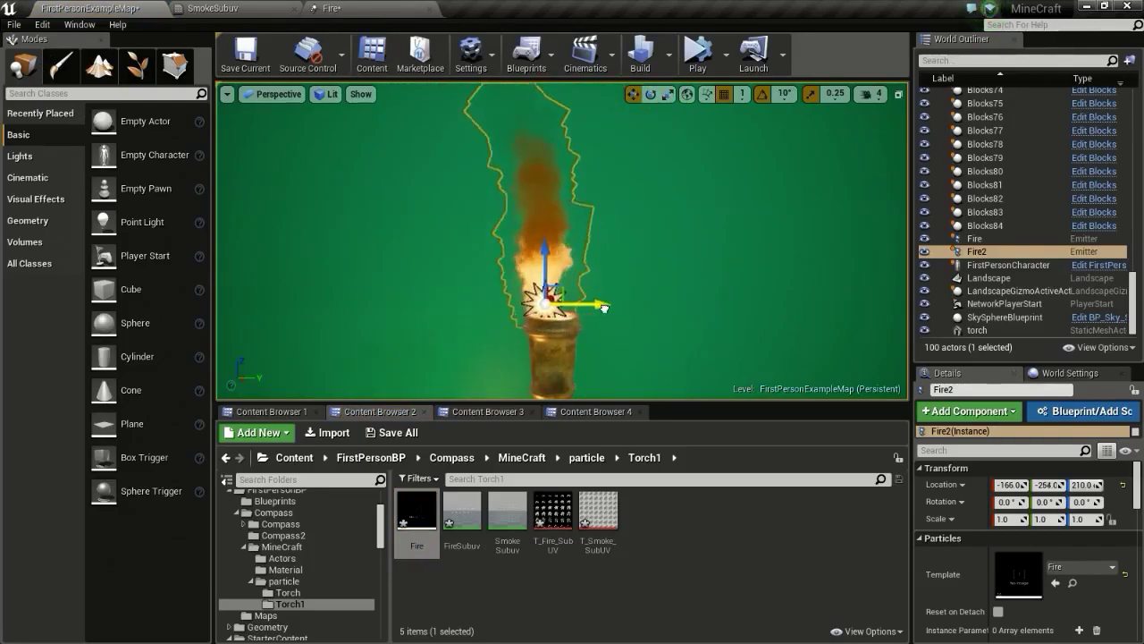
left_click(697, 52)
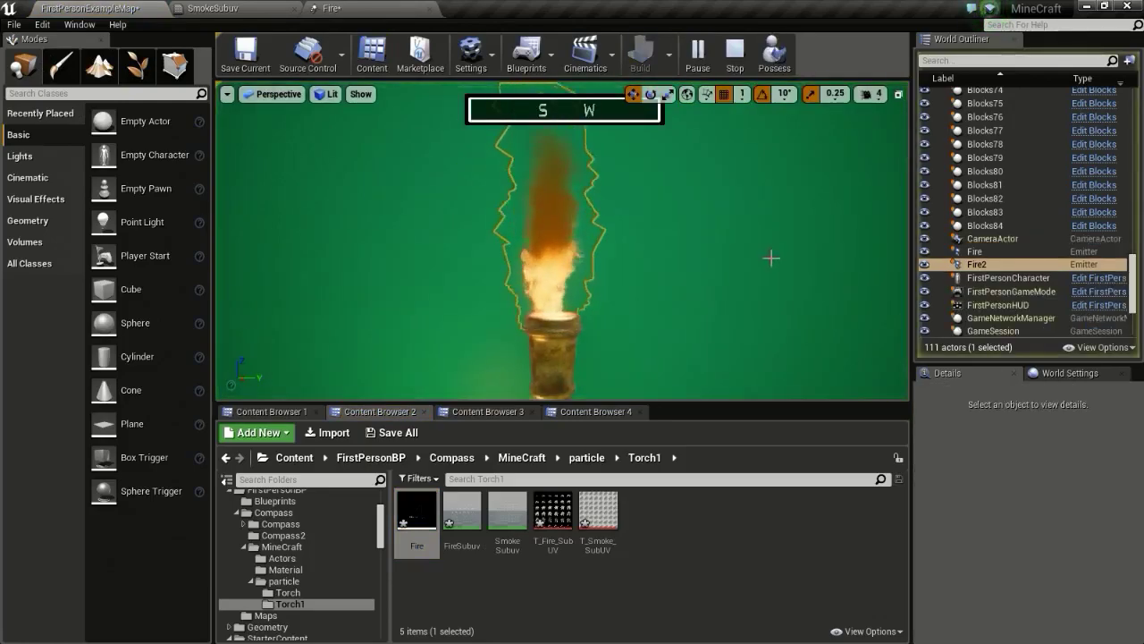
left_click(735, 52)
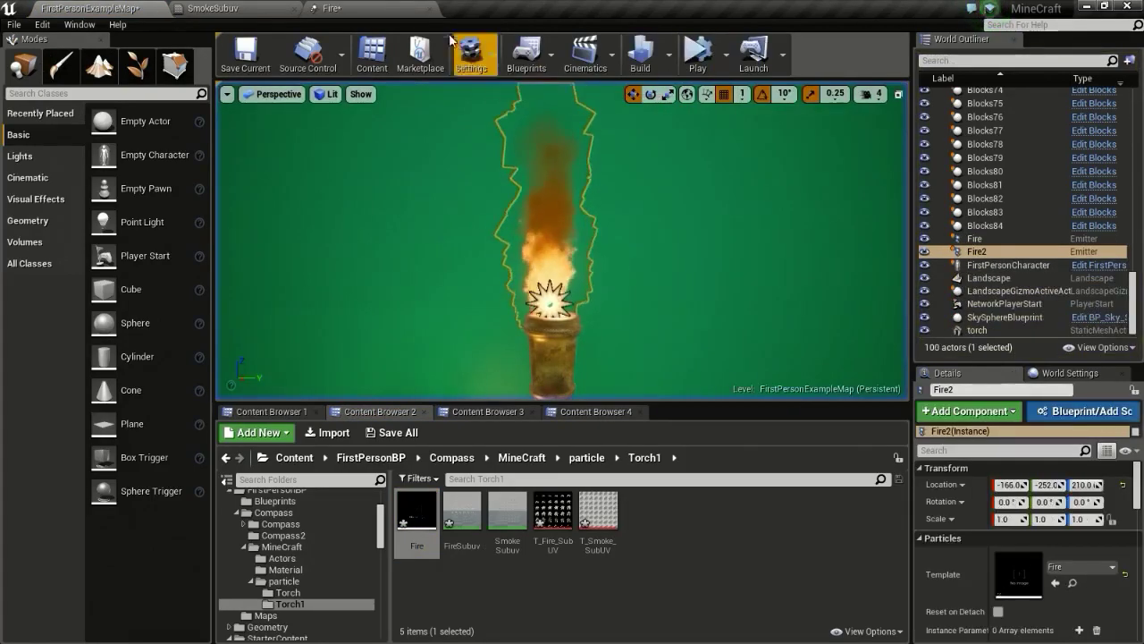
- Set the Out Val of point 0 in the smoke emitter's Alpha Over Life to 0.5 and save the particle system
left_click(358, 8)
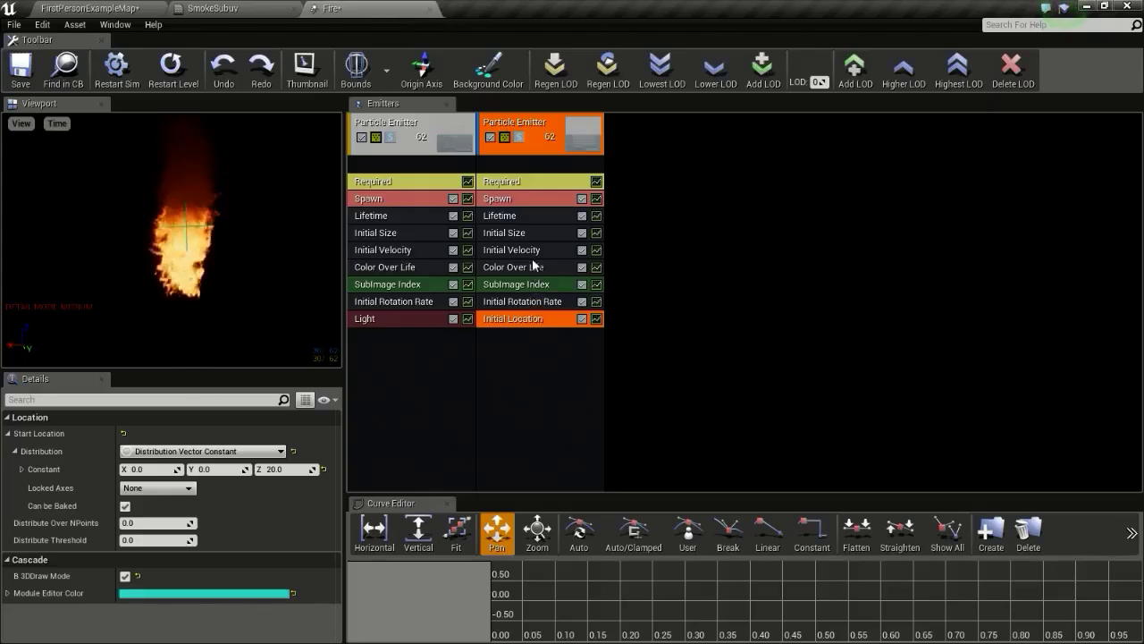
left_click(519, 267)
scroll(290, 488, "down", 6)
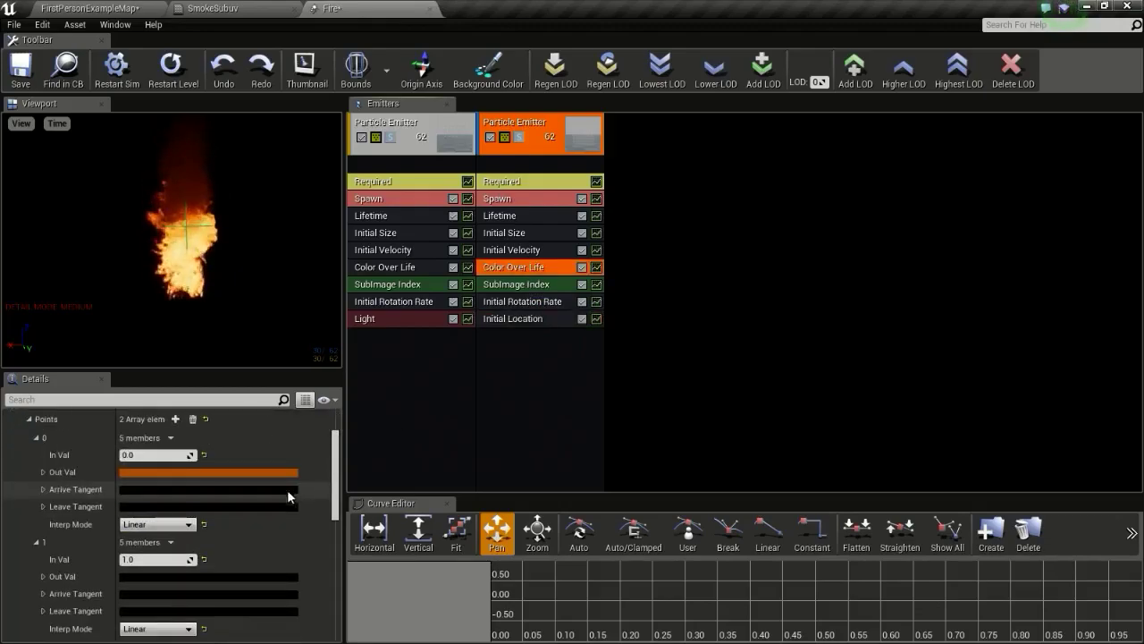
left_click(139, 593)
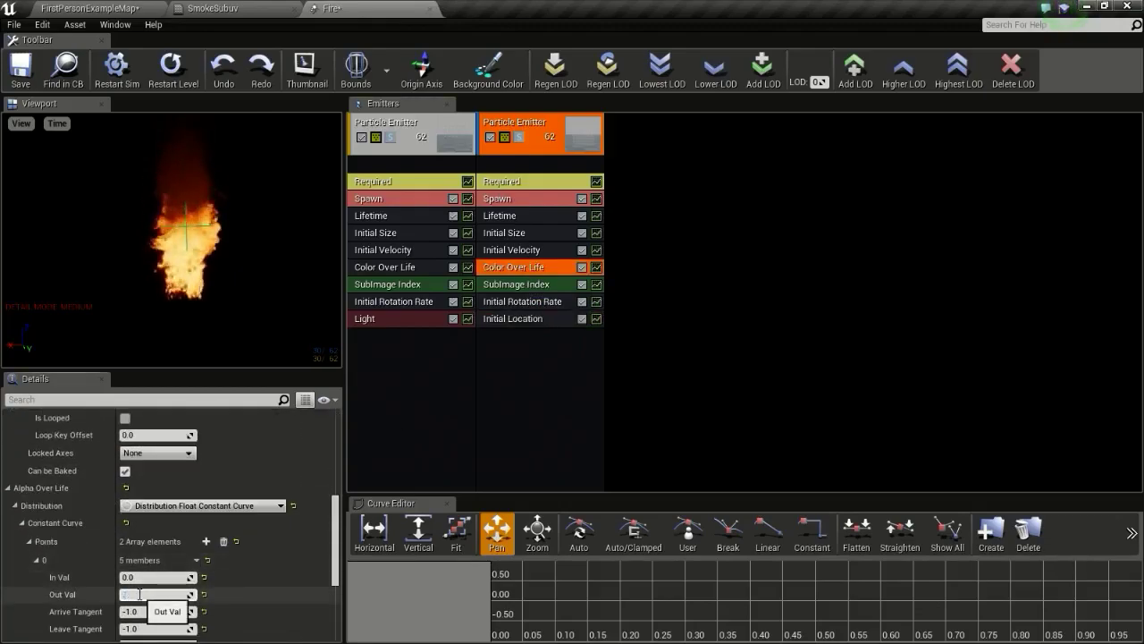
type("0.5")
key("Return")
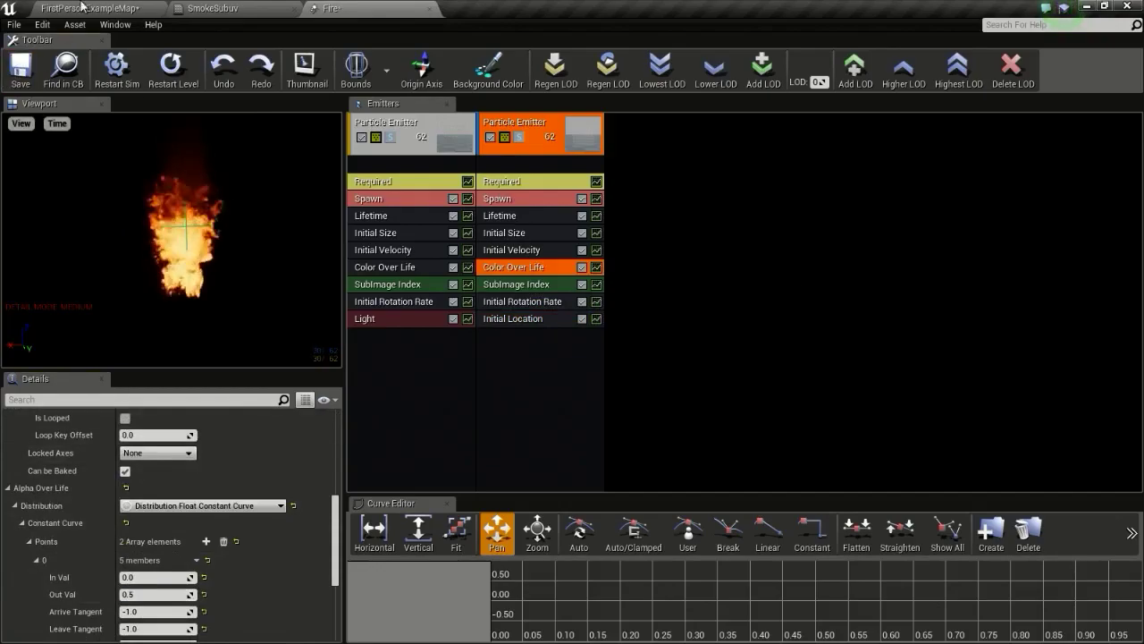
- Shift Fire2 along Y in the level to examine the more transparent smoke in motion
left_click(80, 8)
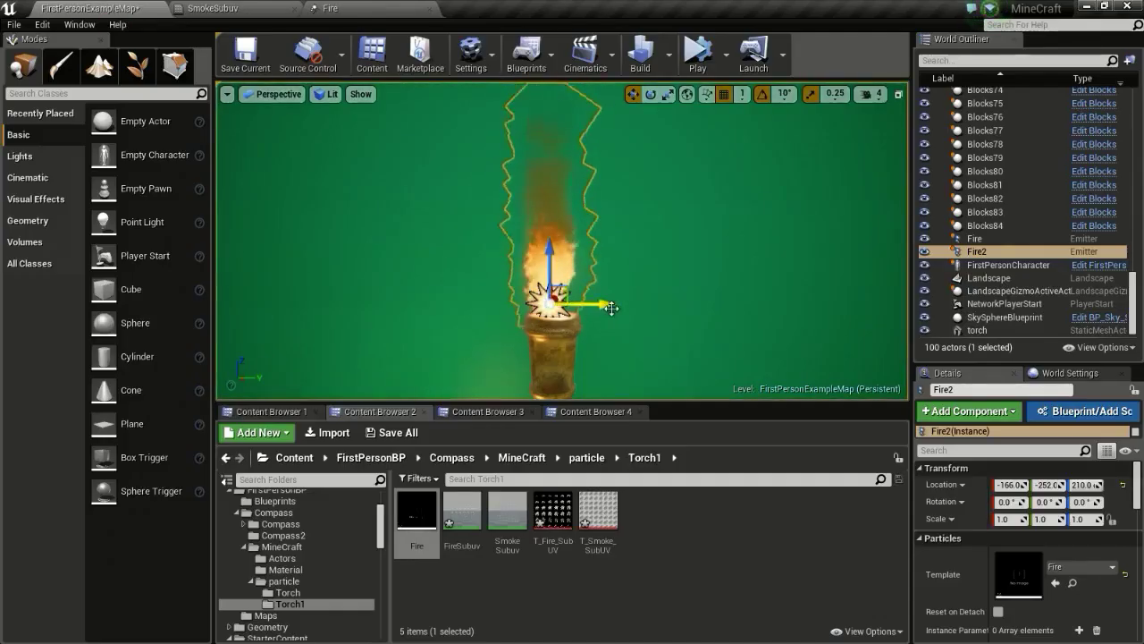
mouse_move(628, 307)
left_mouse_down()
mouse_move(766, 304)
mouse_move(523, 304)
mouse_move(658, 304)
mouse_move(534, 305)
mouse_move(608, 304)
mouse_move(563, 305)
mouse_move(615, 317)
left_mouse_up()
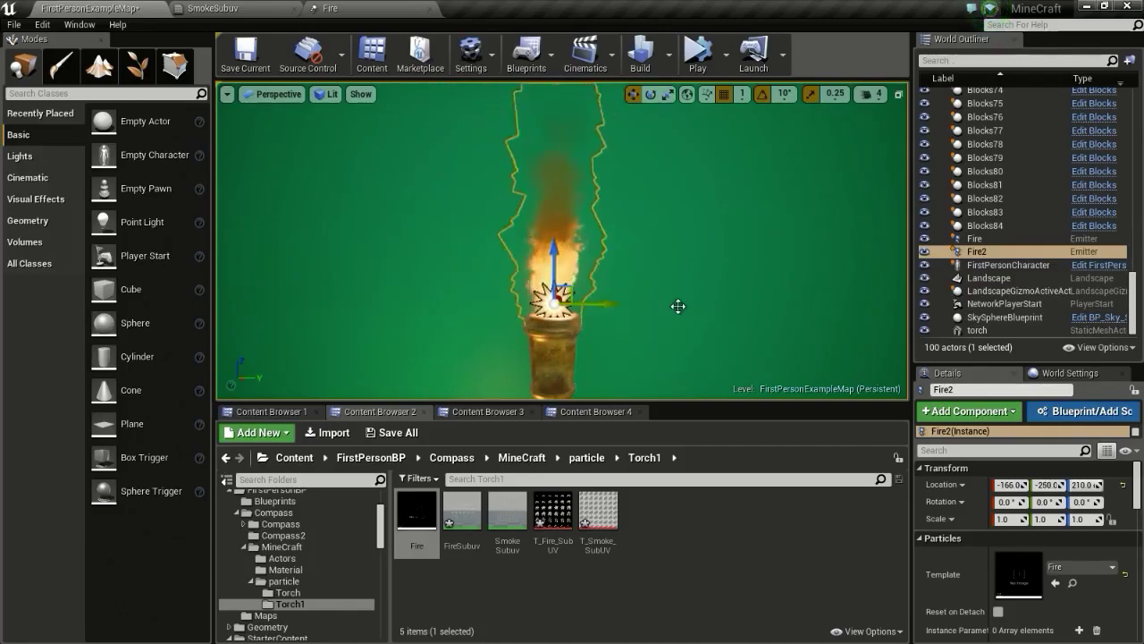
- Set the minimum Start Size of the smoke emitter's Initial Size to 20 in X, Y and Z, and save the particle system
left_click(371, 7)
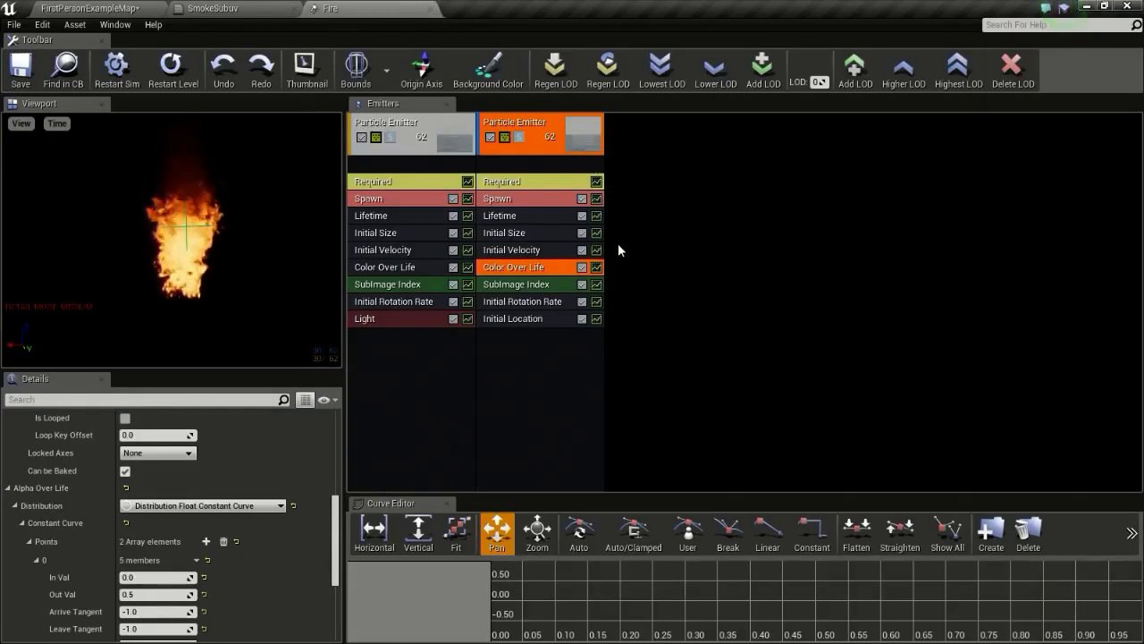
left_click(541, 232)
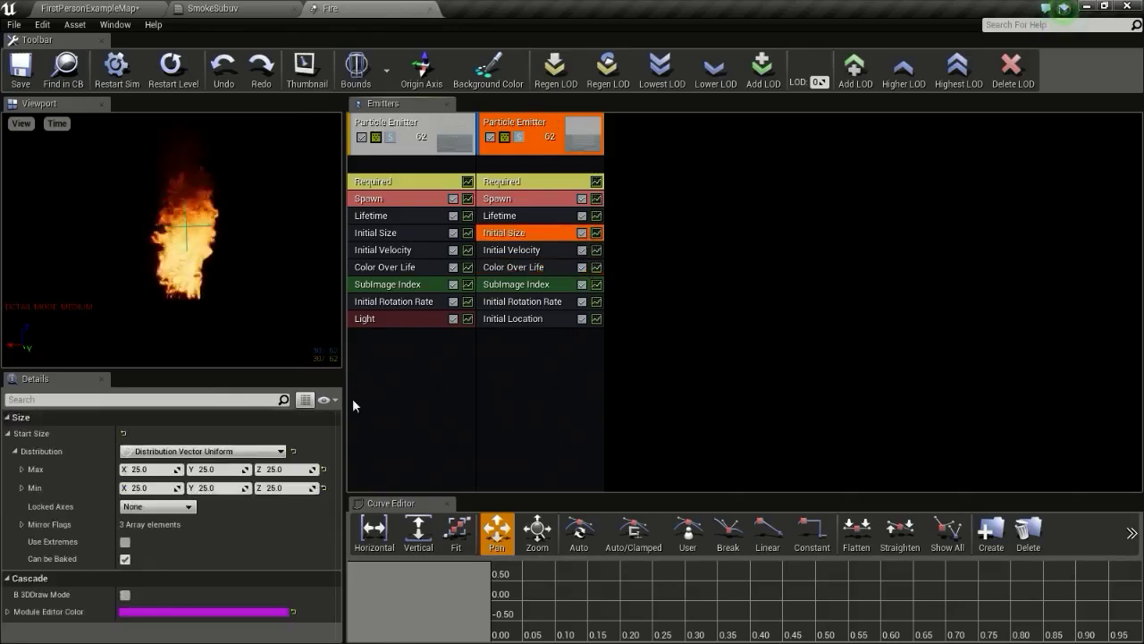
left_click(144, 490)
type("20")
left_click(205, 488)
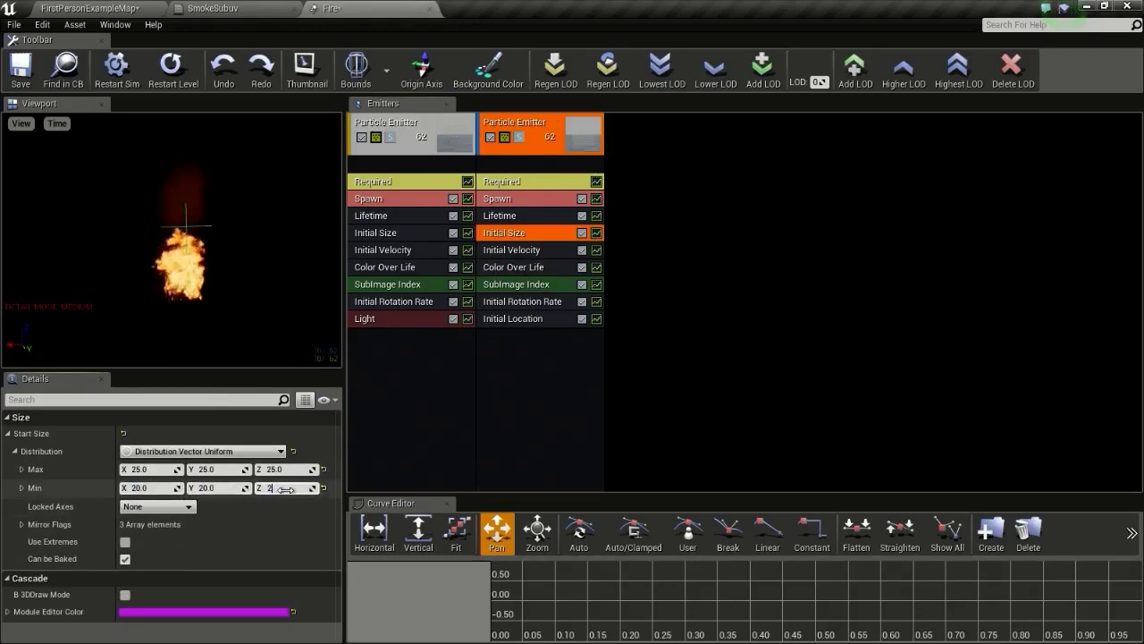
key("Return")
left_click(20, 73)
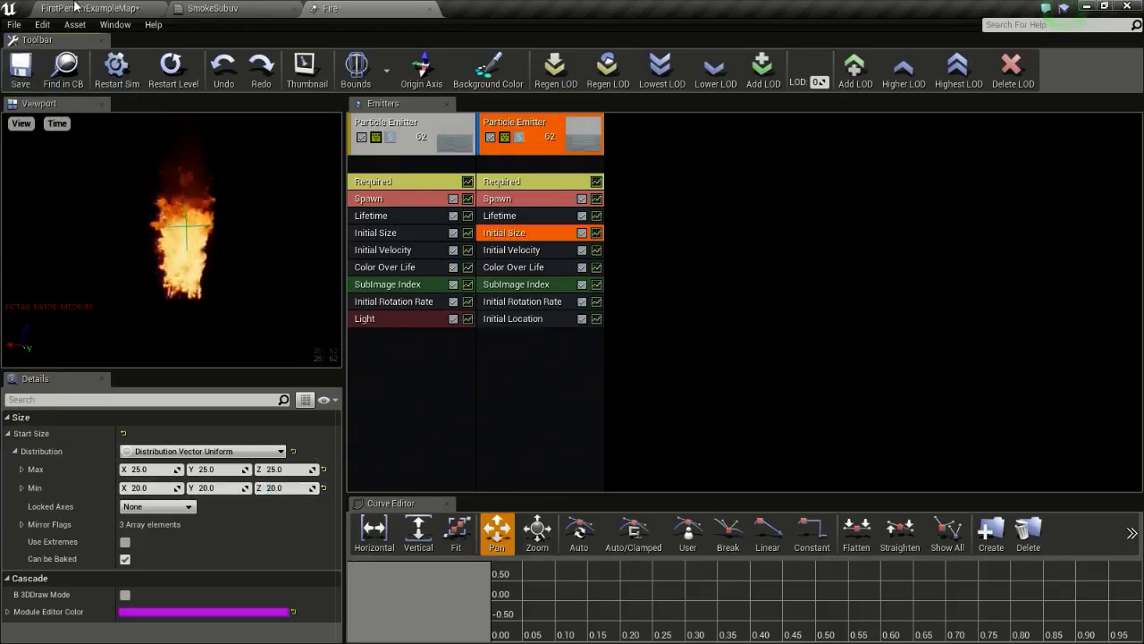
- Move Fire2 in the level to a Y location of -249 while checking the smoke size, and return to the Fire particle system
left_click(89, 8)
left_click_drag(617, 306, 606, 336)
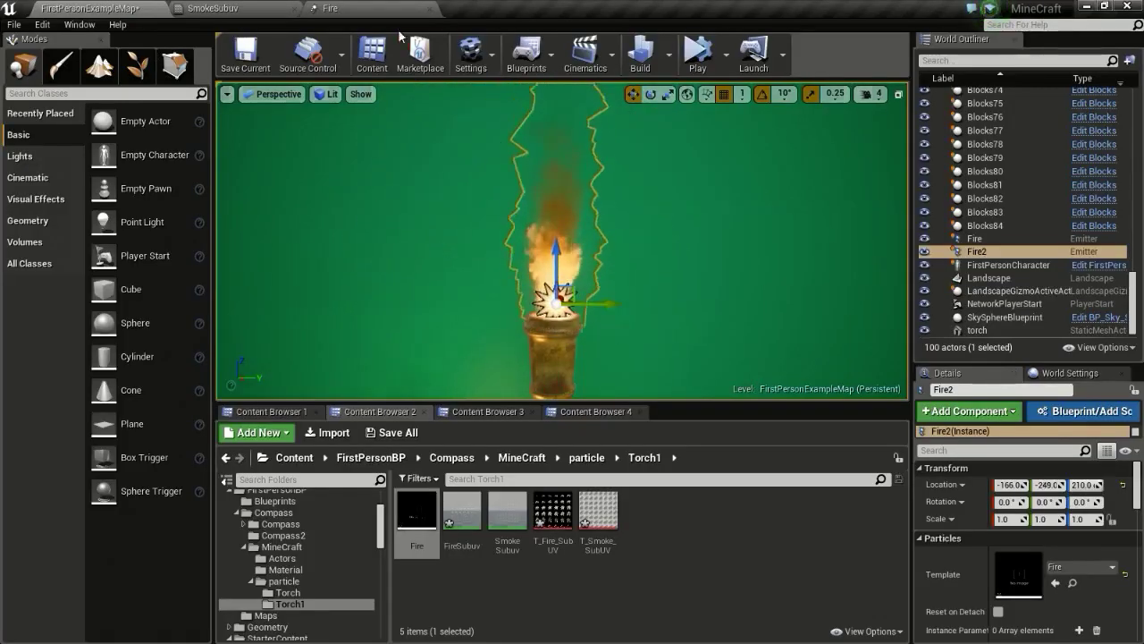
left_click(394, 8)
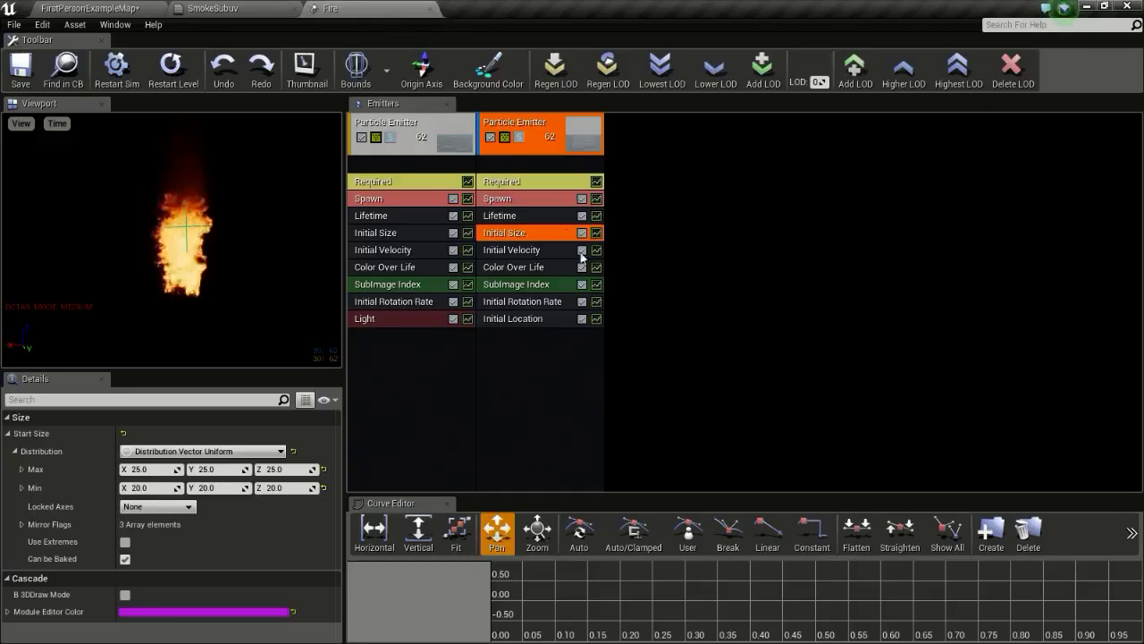
- Add a Const Acceleration module to the smoke emitter
right_click(523, 363)
mouse_move(585, 71)
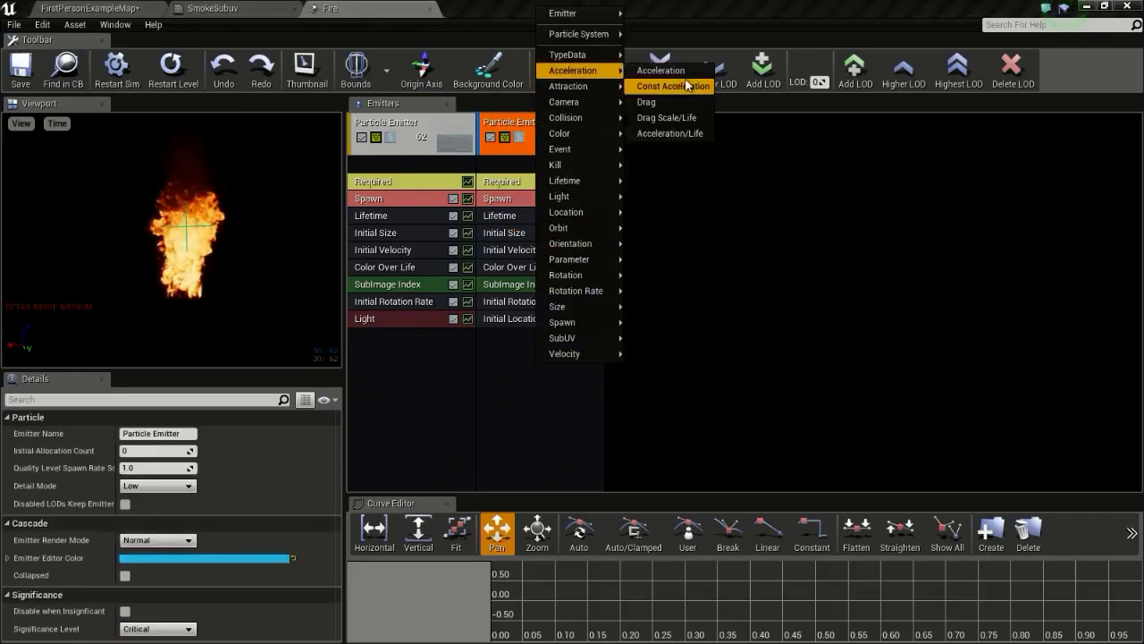
left_click(673, 86)
left_click(539, 320)
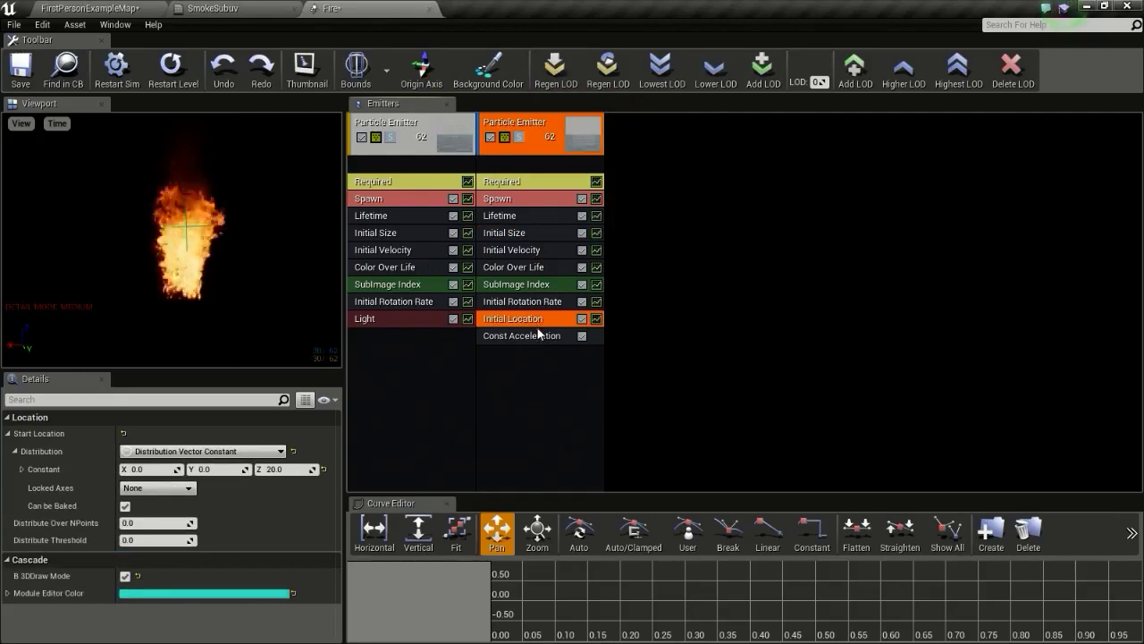
- Set the Z acceleration of the smoke emitter's Const Acceleration to 50 and save the particle system
left_click(536, 335)
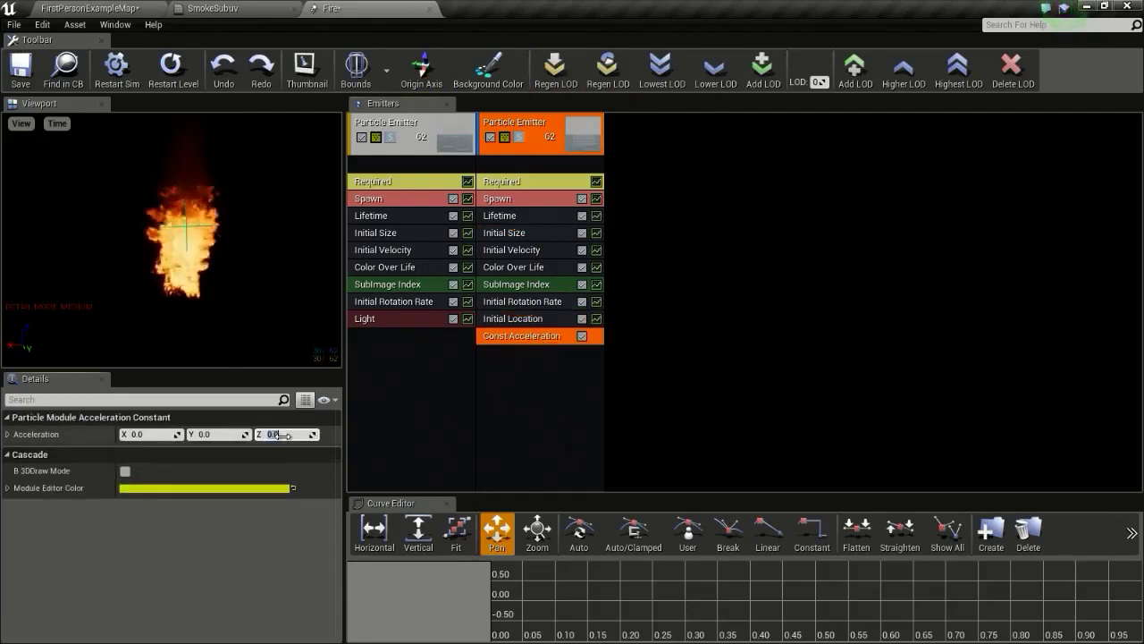
left_click(283, 435)
type("50")
key("Return")
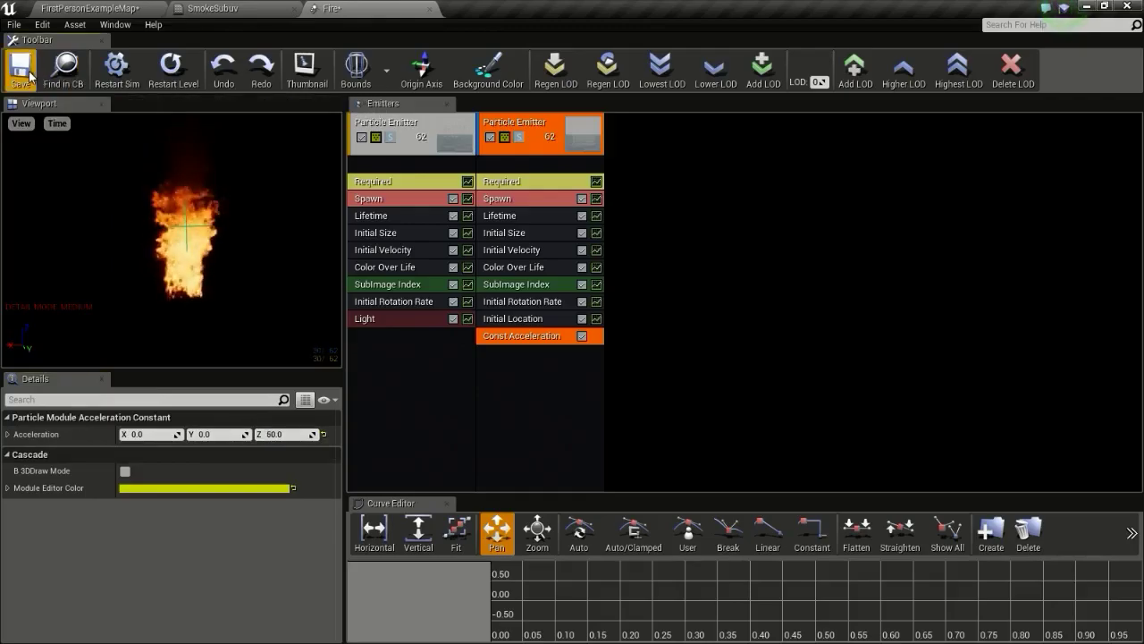
left_click(29, 75)
- Examine the upward-accelerating smoke above the torch in the level
left_click(116, 10)
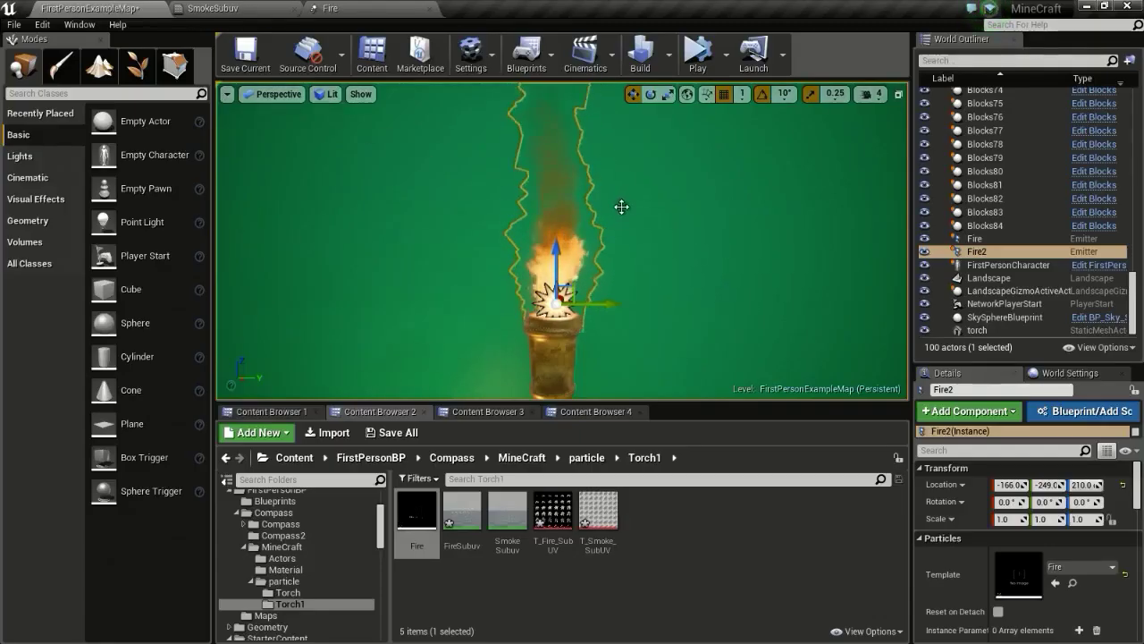
right_click_drag(618, 281, 461, 281)
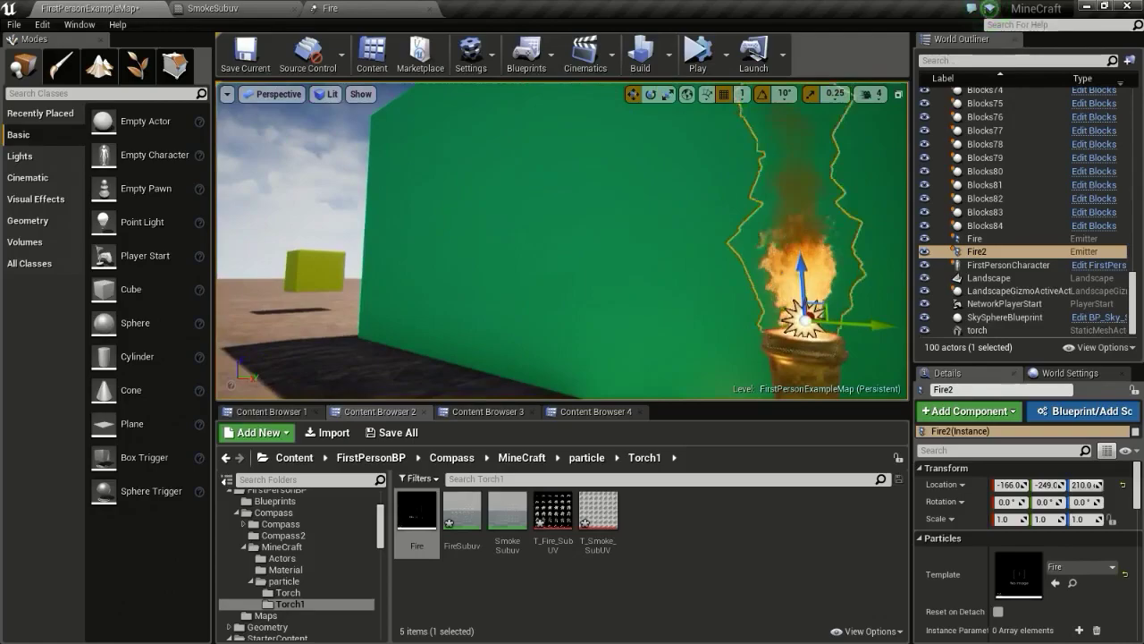
right_click_drag(541, 193, 593, 174)
mouse_move(649, 263)
right_mouse_down()
mouse_move(649, 343)
mouse_move(649, 262)
right_mouse_up()
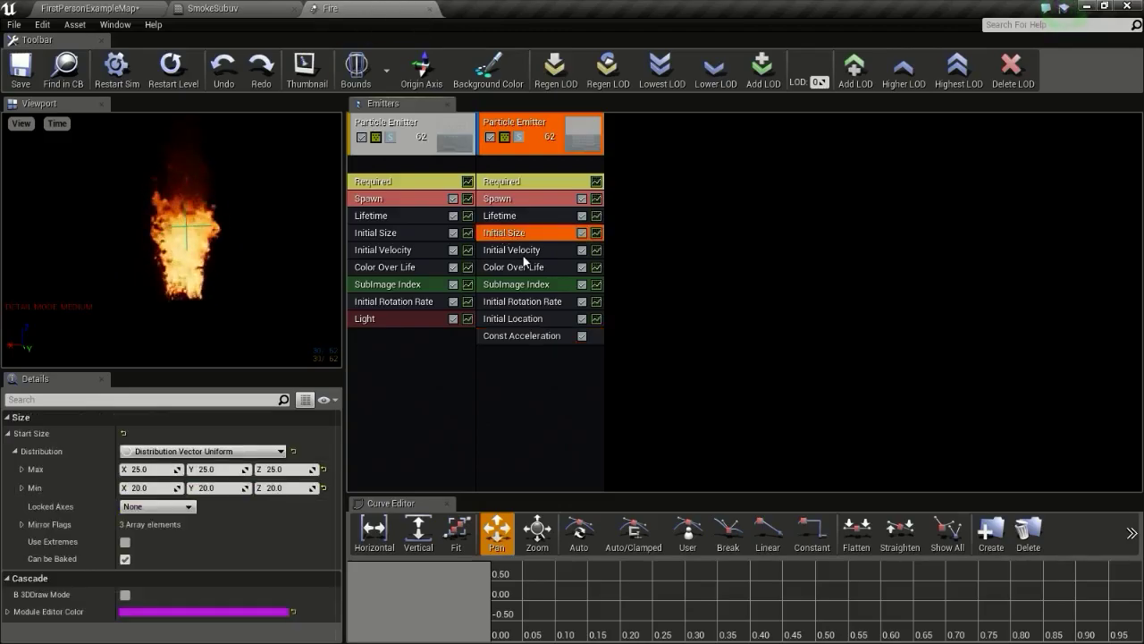
- Set the maximum Y Start Velocity of the smoke emitter's Initial Velocity to 30 and check the effect in the level
left_click(523, 254)
left_click(220, 468)
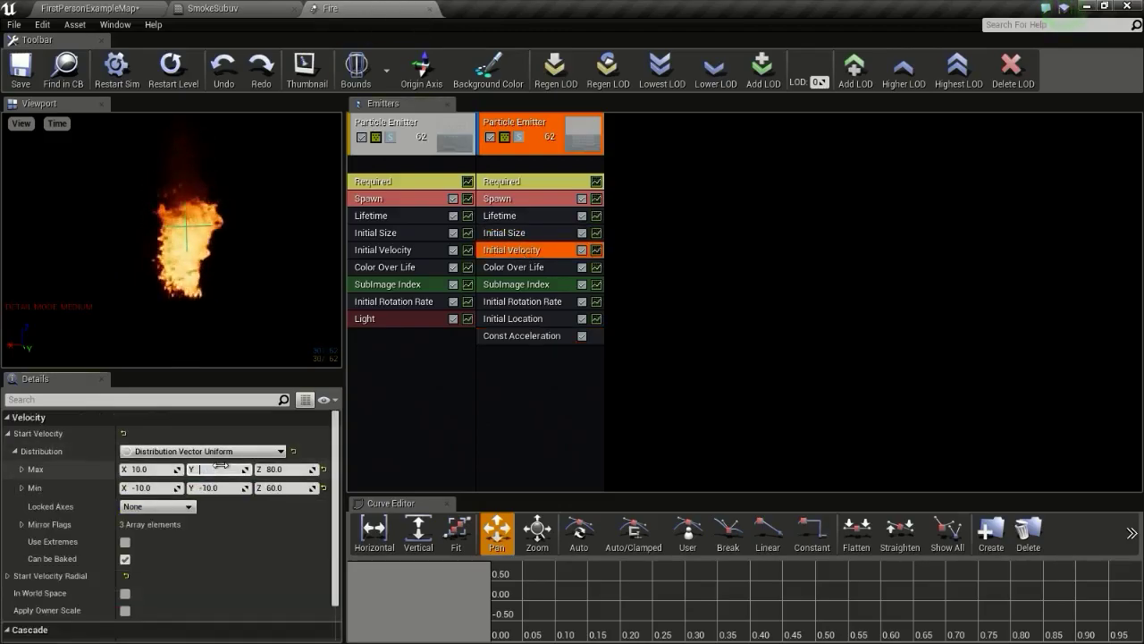
type("30")
key("Return")
left_click(90, 8)
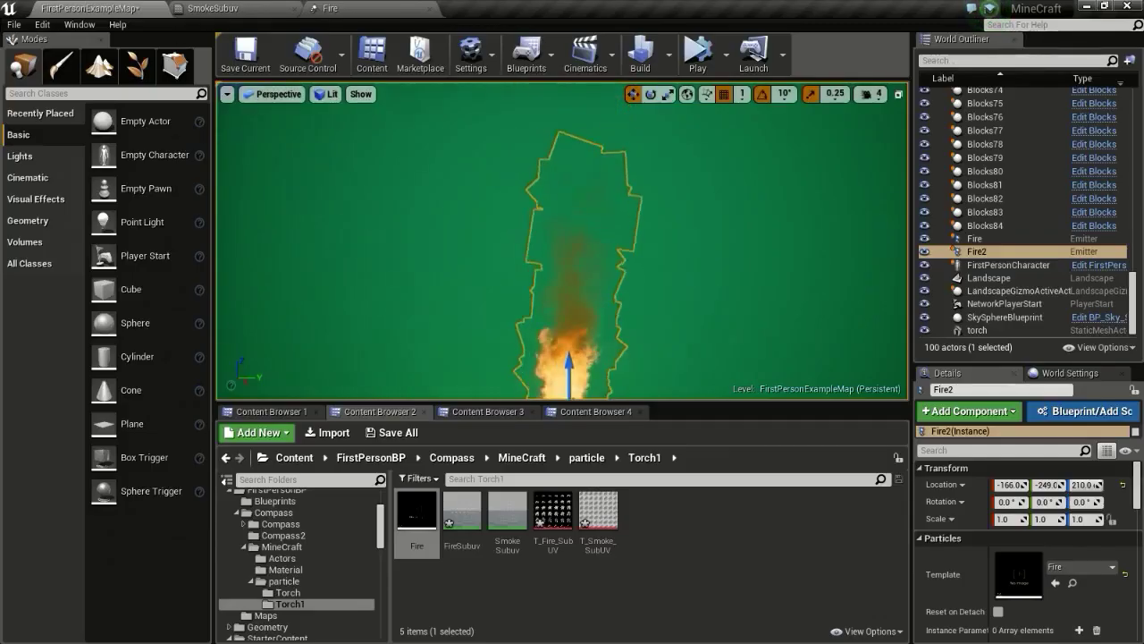
left_click_drag(588, 280, 579, 357)
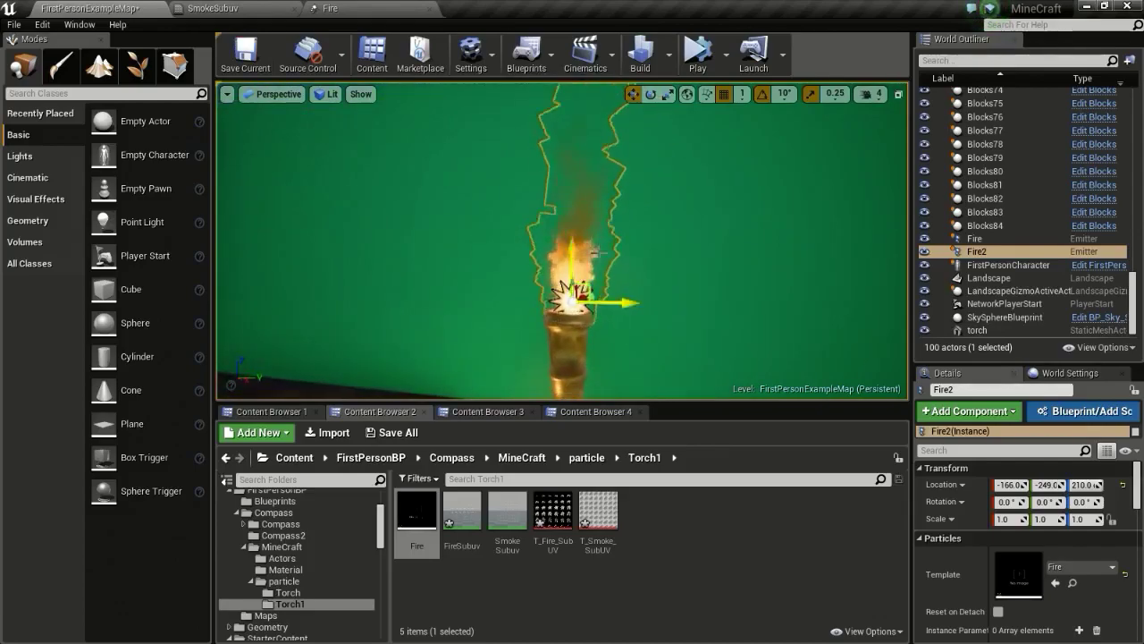
- Set the Y acceleration of the smoke emitter's Const Acceleration to 20 in the Fire particle system
left_click(392, 9)
left_click(518, 336)
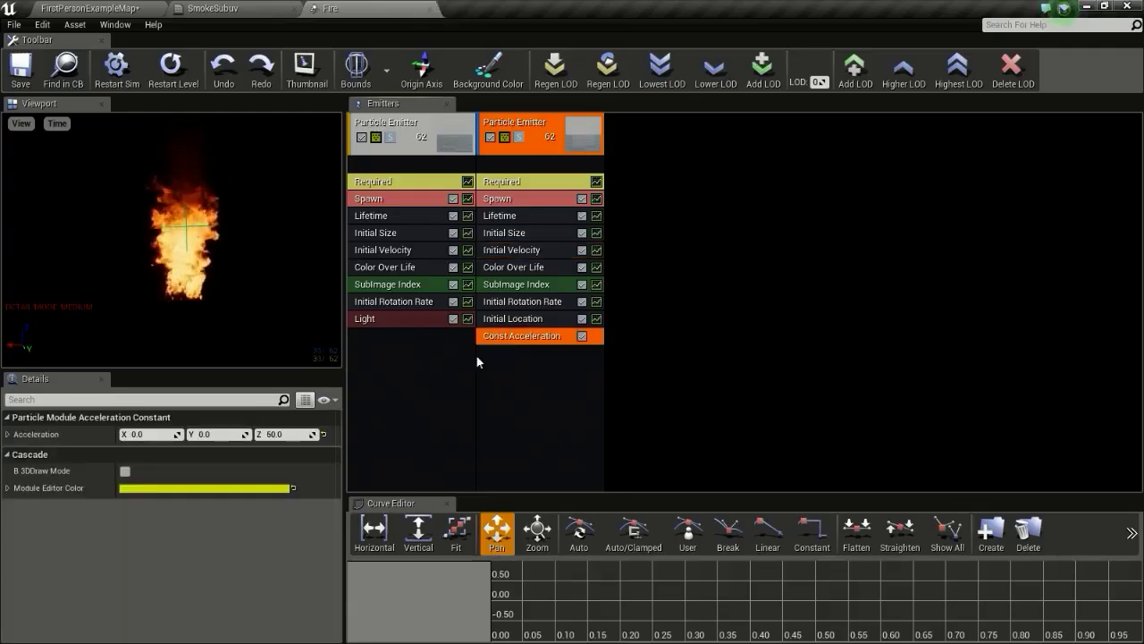
left_click(208, 431)
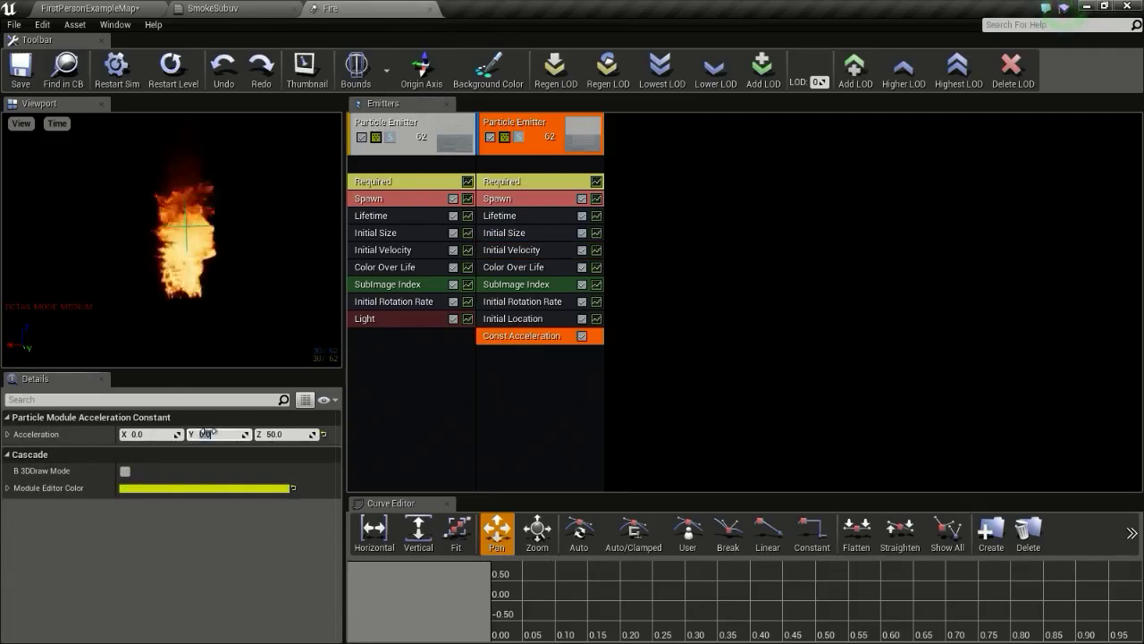
type("20")
key("Return")
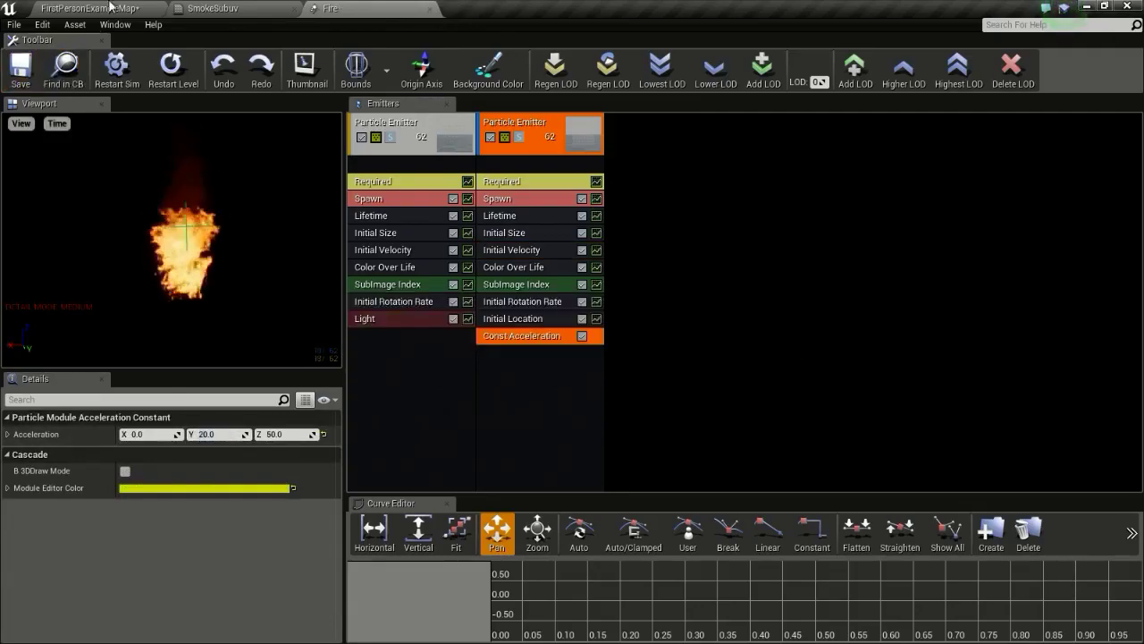
- Examine the sideways drift of the smoke in the level while shifting Fire2 slightly along Y and Z
left_click(105, 11)
right_click_drag(505, 185, 592, 211)
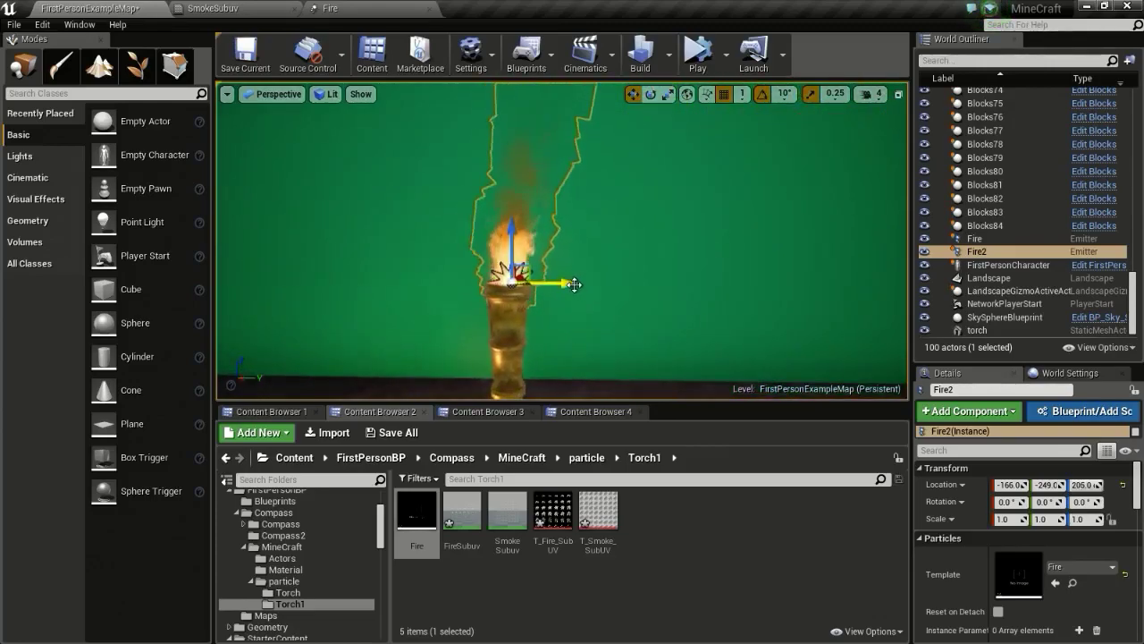
right_click_drag(571, 284, 584, 309)
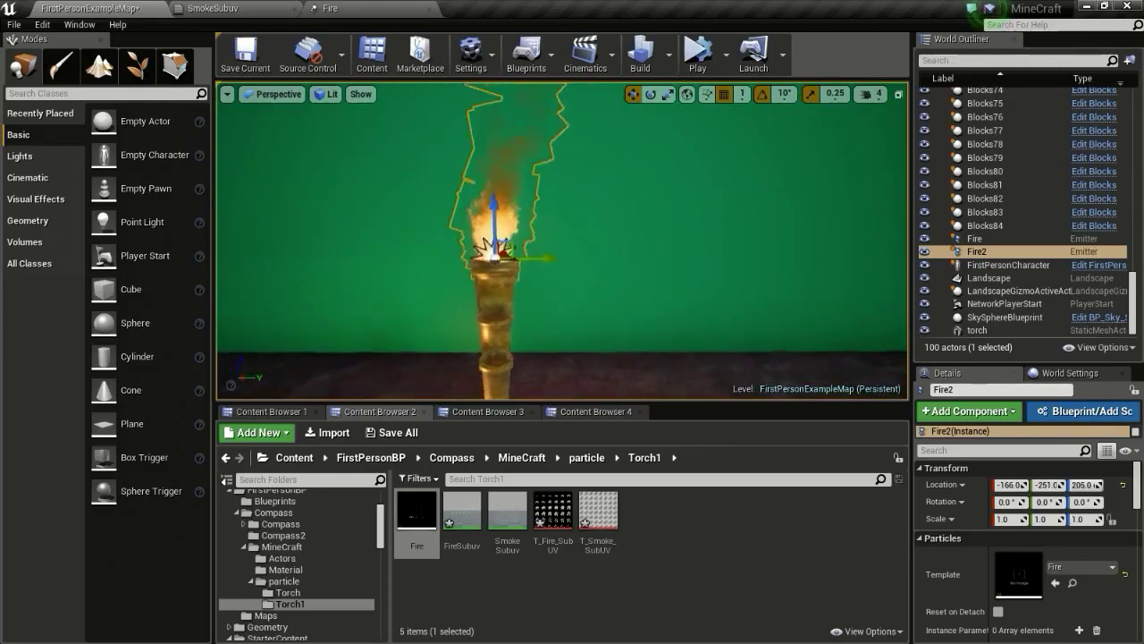
- Delete the old Fire and Fire2 emitters from the level
left_click(370, 345)
key("Delete")
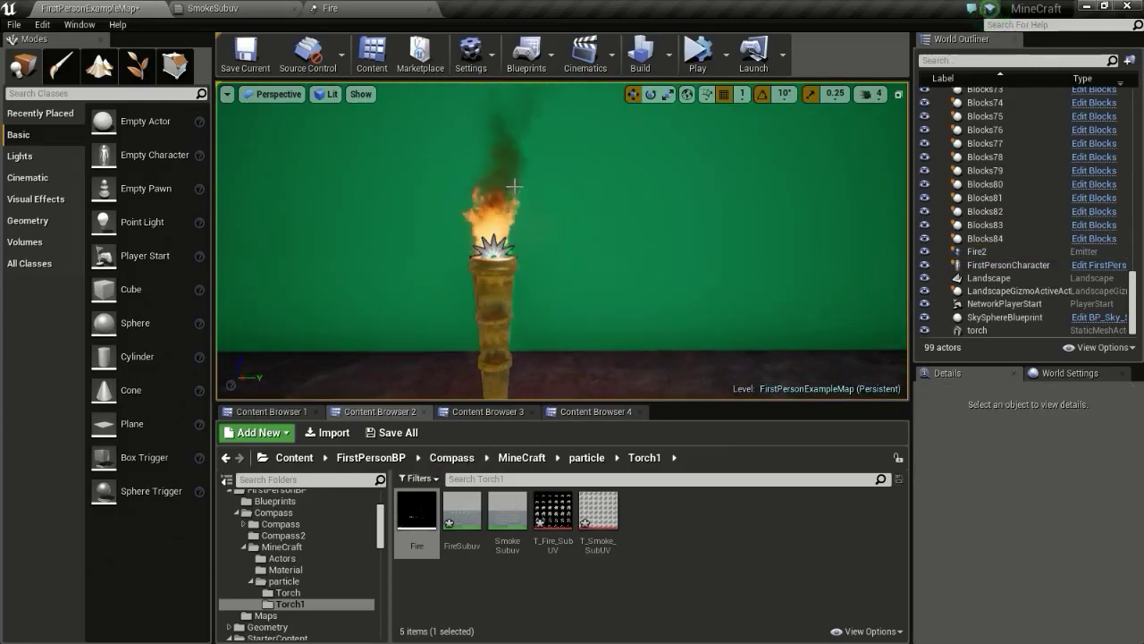
left_click(515, 185)
key("Delete")
- Place a new Fire emitter from the Torch1 folder on top of the torch, at about X -171, Y -248, Z 208
left_click_drag(404, 548, 485, 259)
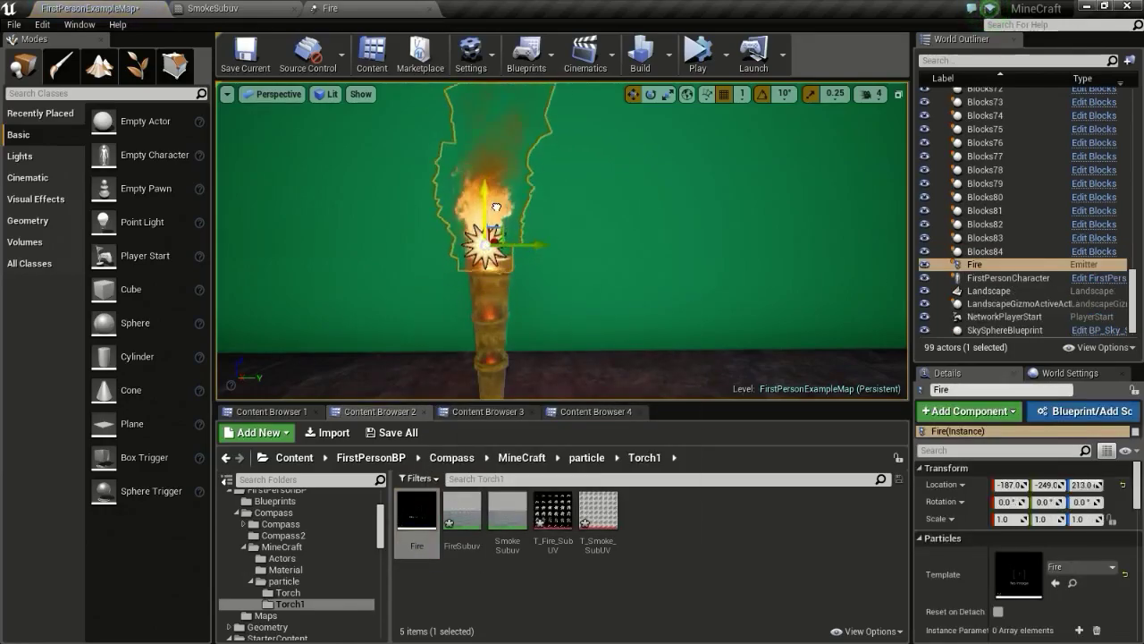
key("d")
right_click_drag(534, 244, 653, 268)
key("w")
key("w")
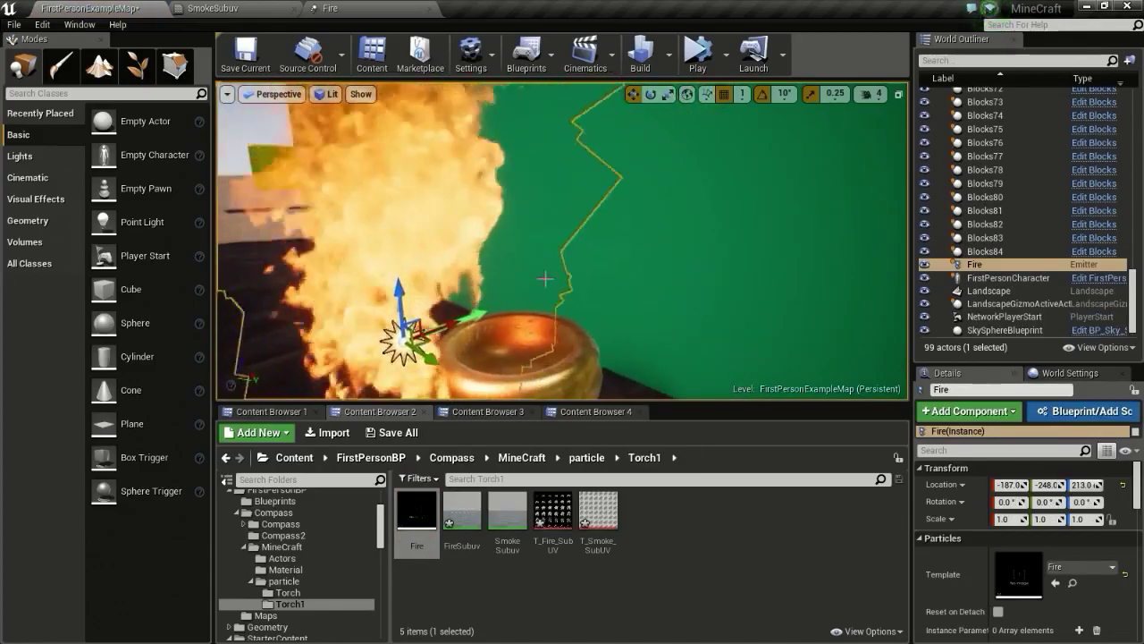
left_click_drag(442, 325, 532, 323)
key("s")
right_click_drag(534, 326, 626, 322)
key("a")
key("w")
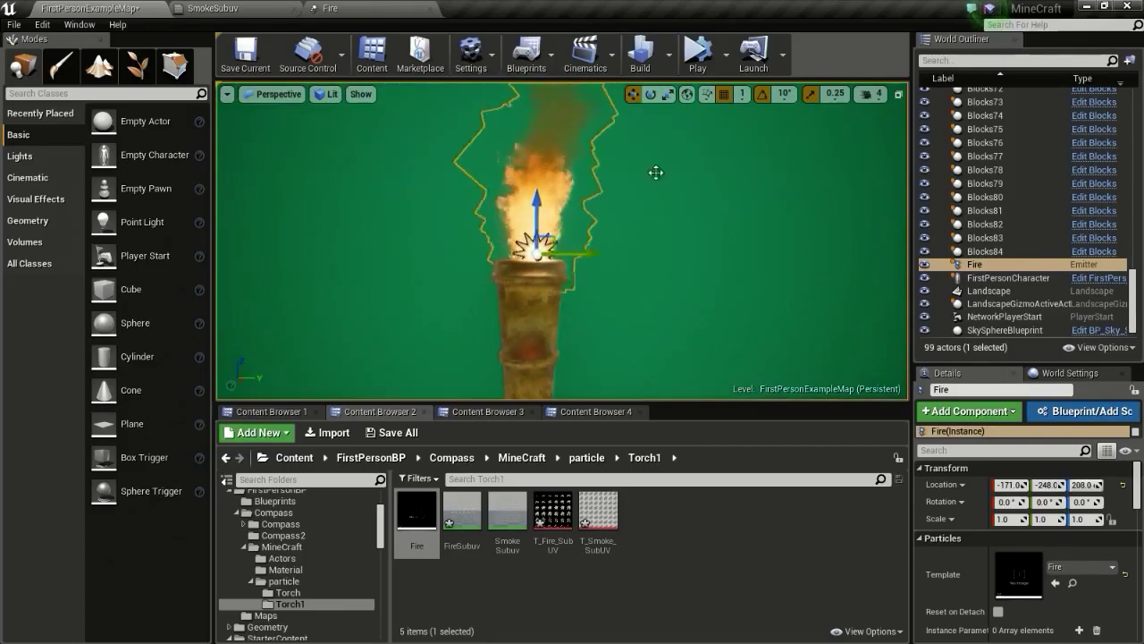
- Run the level simulation and examine the torch flame and smoke without the Fire emitter selected
left_click(698, 53)
key("s")
right_click_drag(564, 268, 628, 235)
key("w")
key("s")
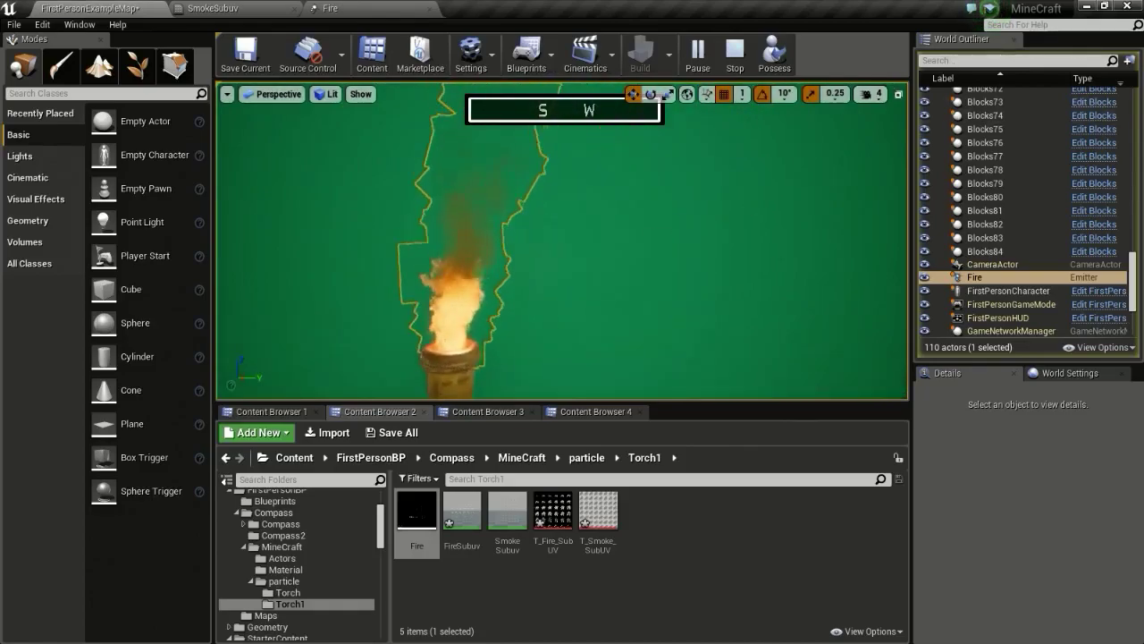
left_click(572, 340)
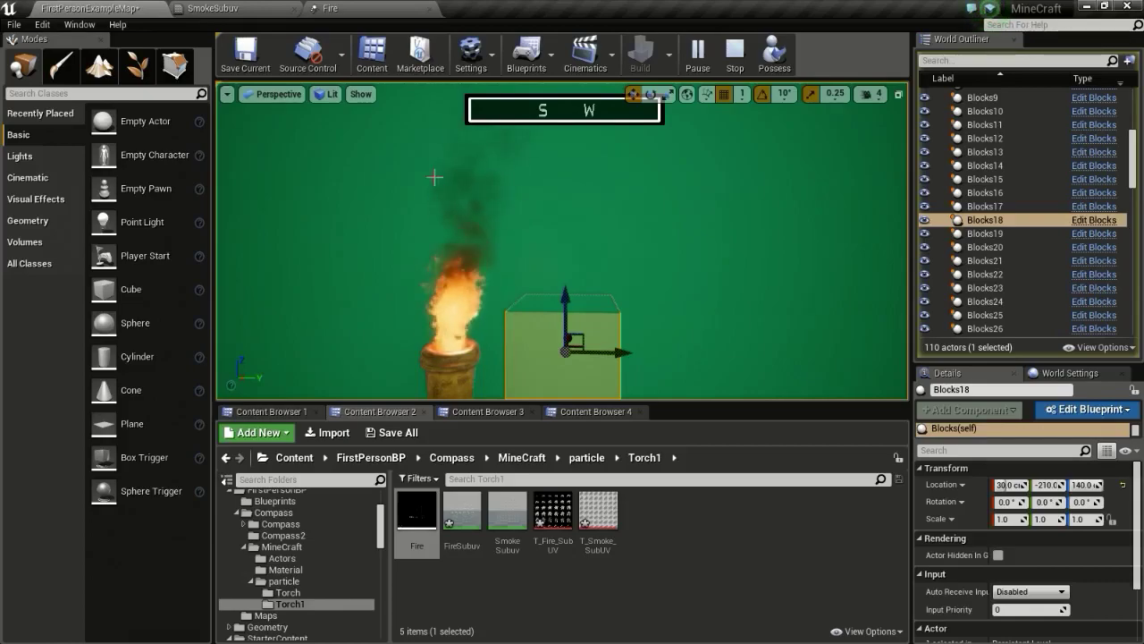
- Set the flame emitter's Initial Velocity to a maximum Z of 20 and a minimum Z of 10, and save the particle system
left_click(370, 7)
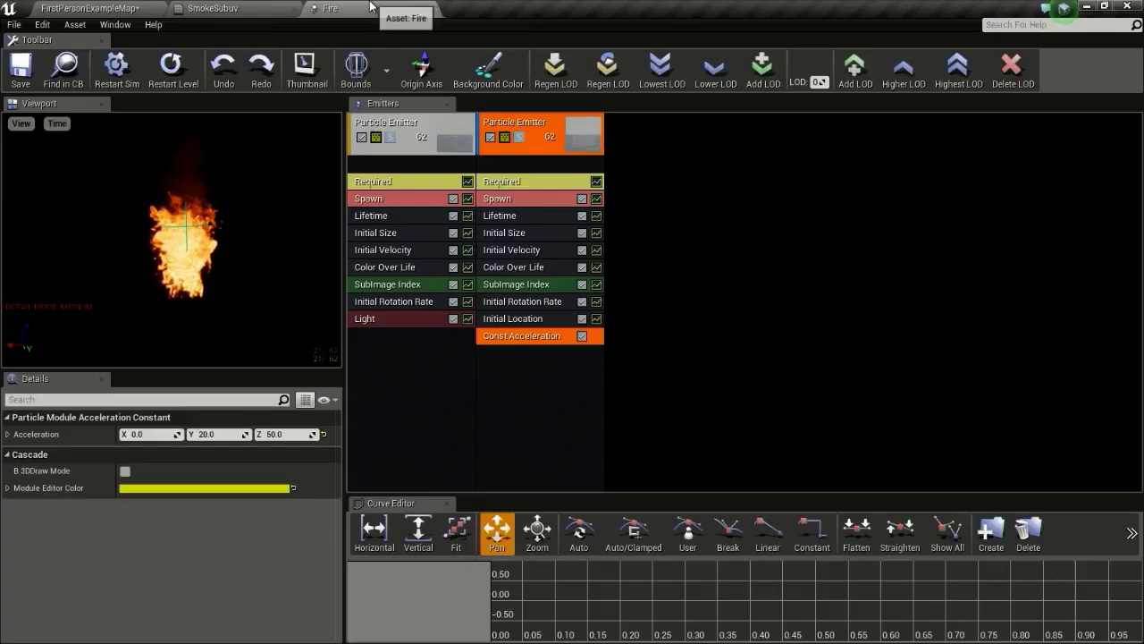
left_click(399, 249)
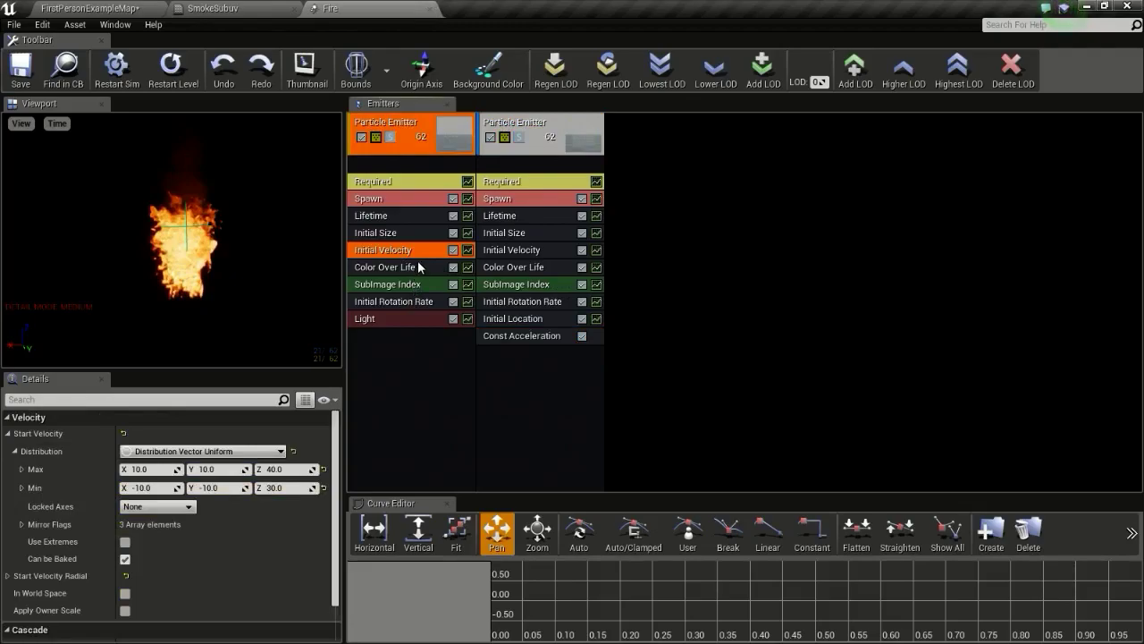
left_click(286, 487)
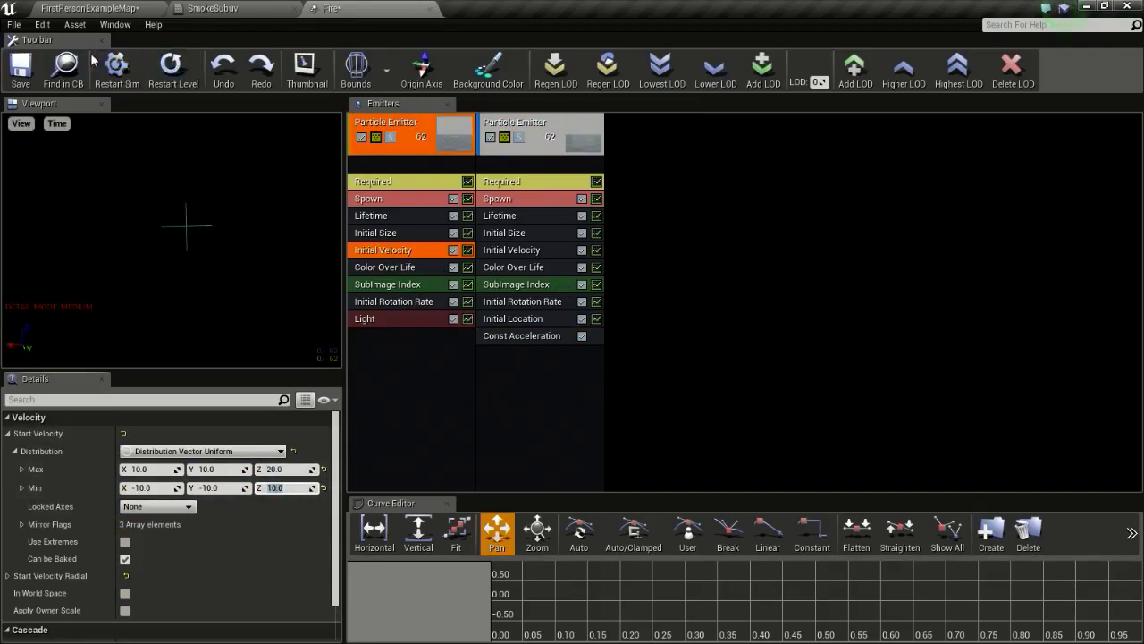
left_click(19, 71)
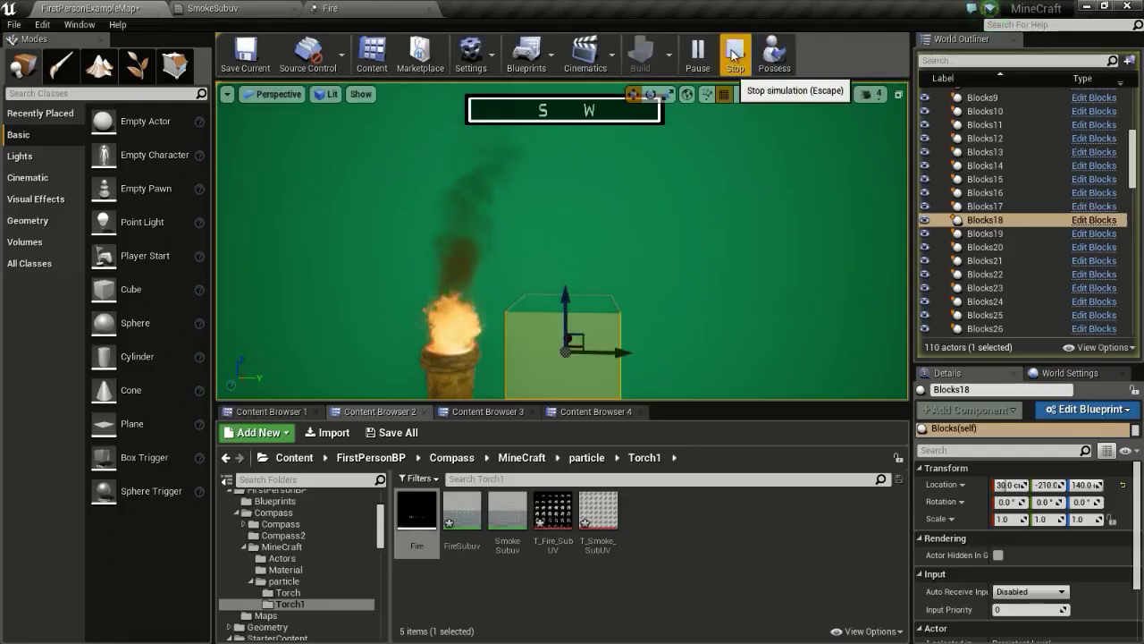
- Restart the level simulation and examine the slower flame and its smoke from different viewpoints
left_click(737, 54)
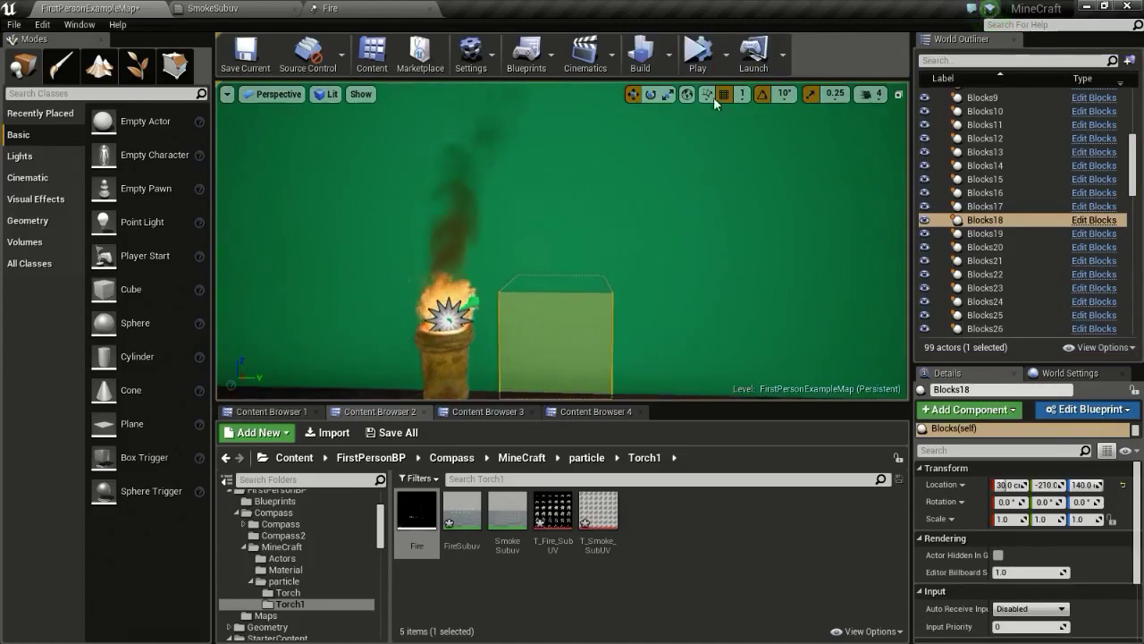
left_click(697, 54)
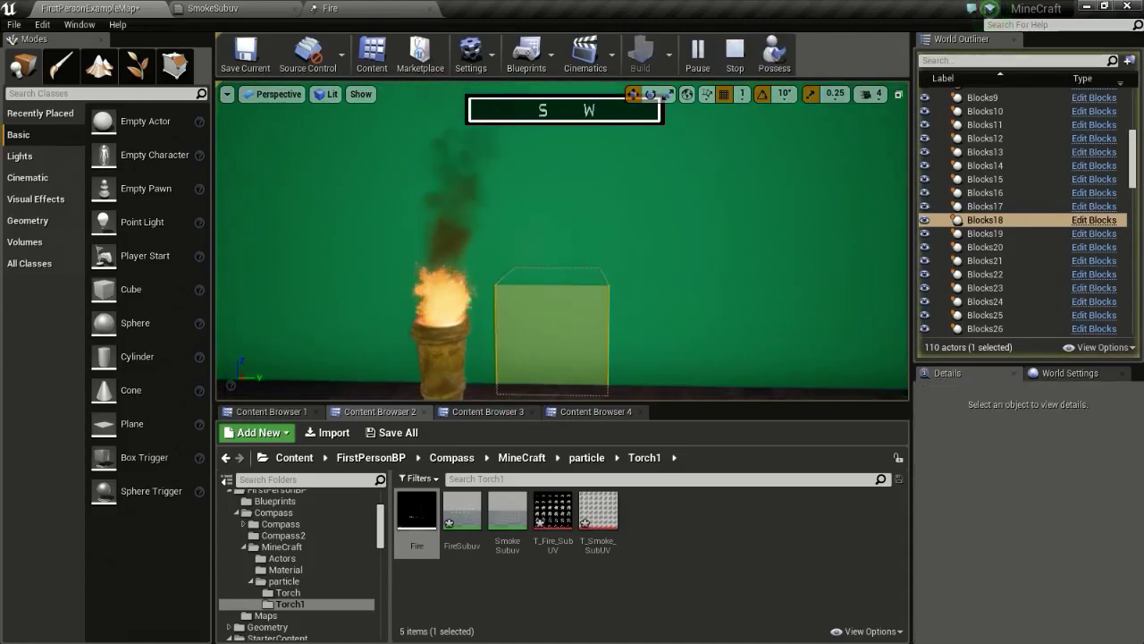
right_click_drag(612, 287, 626, 287)
key("a")
key("d")
right_click_drag(489, 281, 489, 273)
key("a")
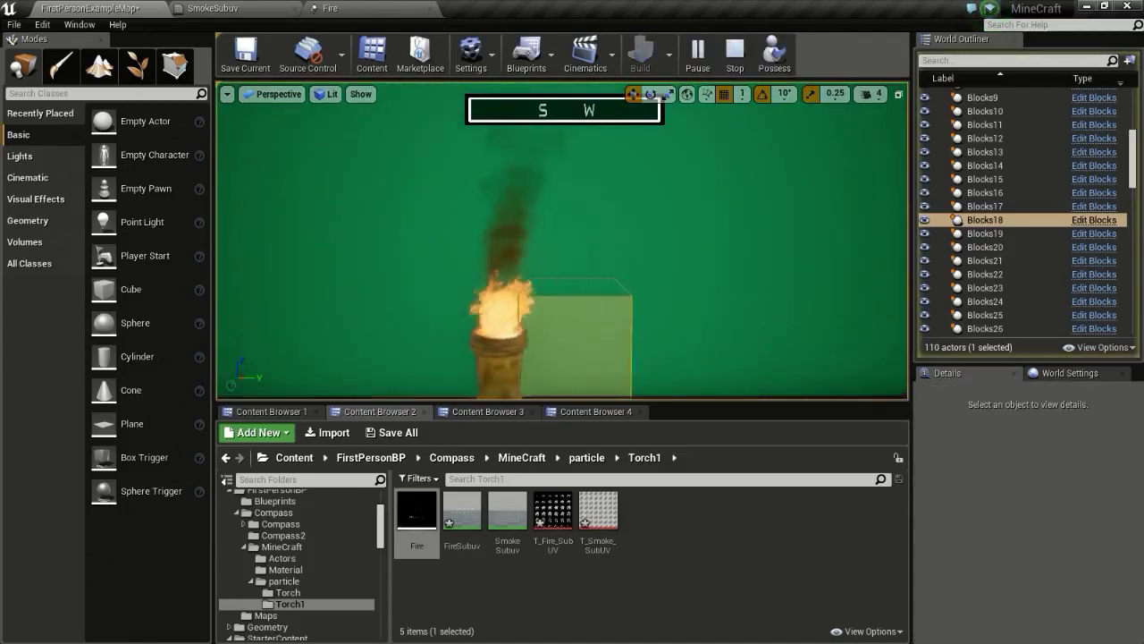
left_click(735, 54)
left_click(257, 8)
- Lower the Z constant of the smoke emitter's Initial Location in the Fire particle system
left_click(380, 7)
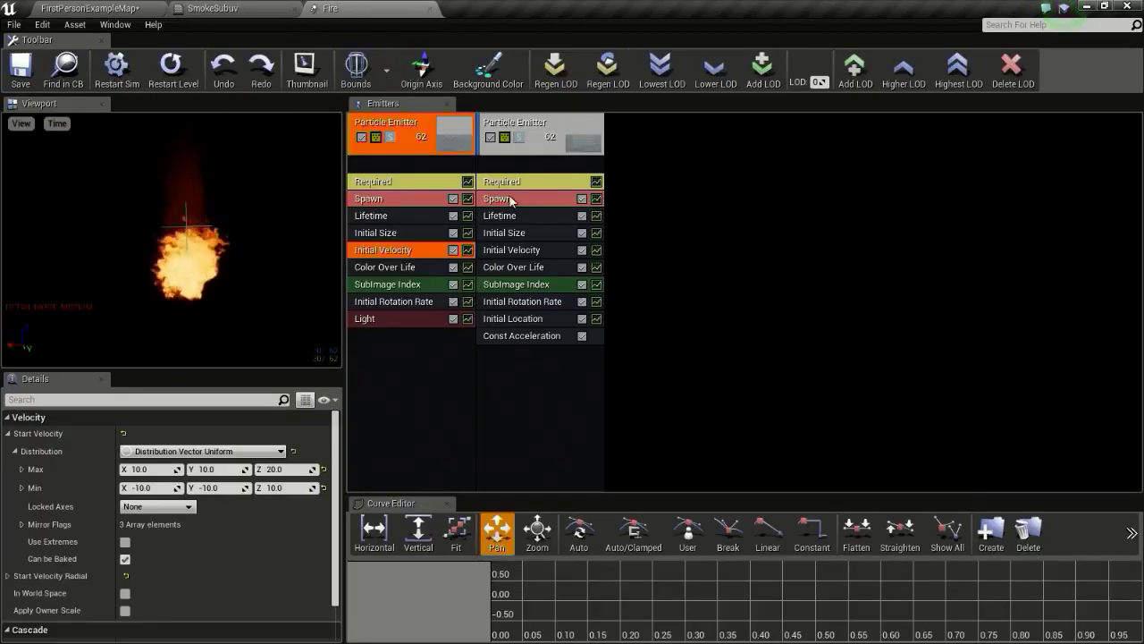
left_click(519, 318)
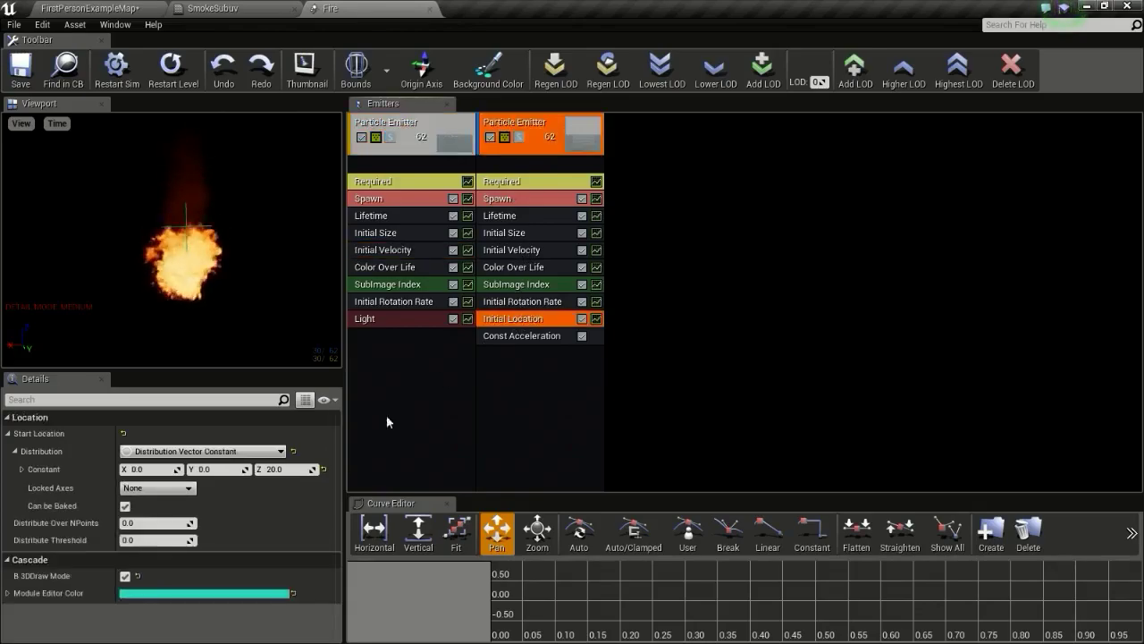
left_click_drag(284, 470, 273, 469)
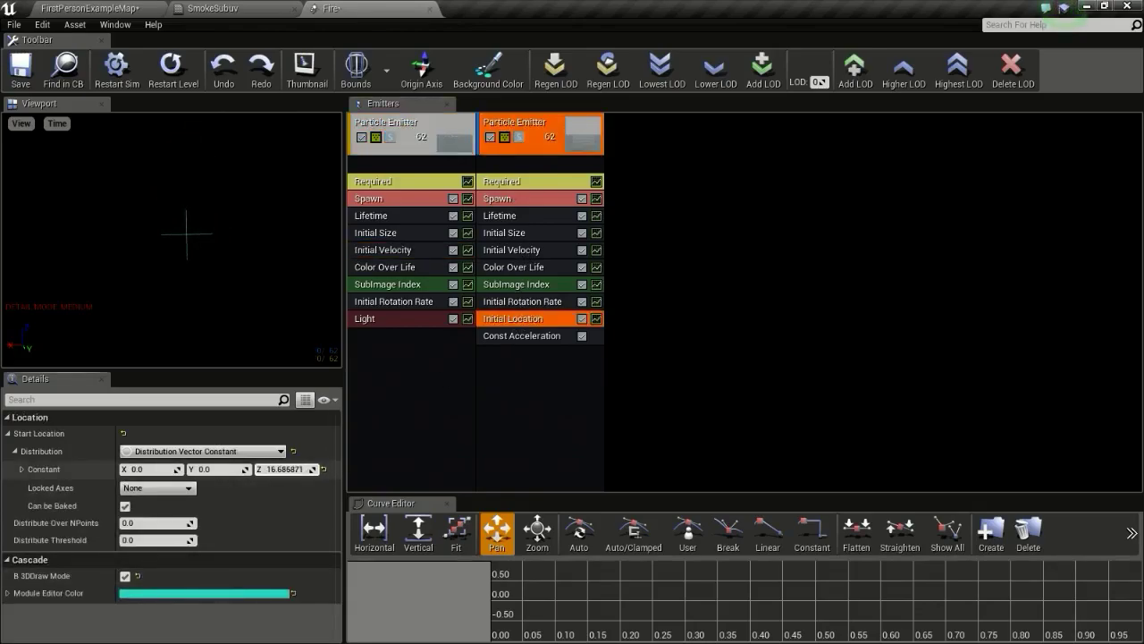
left_click_drag(310, 470, 299, 469)
- Move the Fire emitter in the level down onto the torch at Y -249 and Z 209, and deselect it
left_click(89, 8)
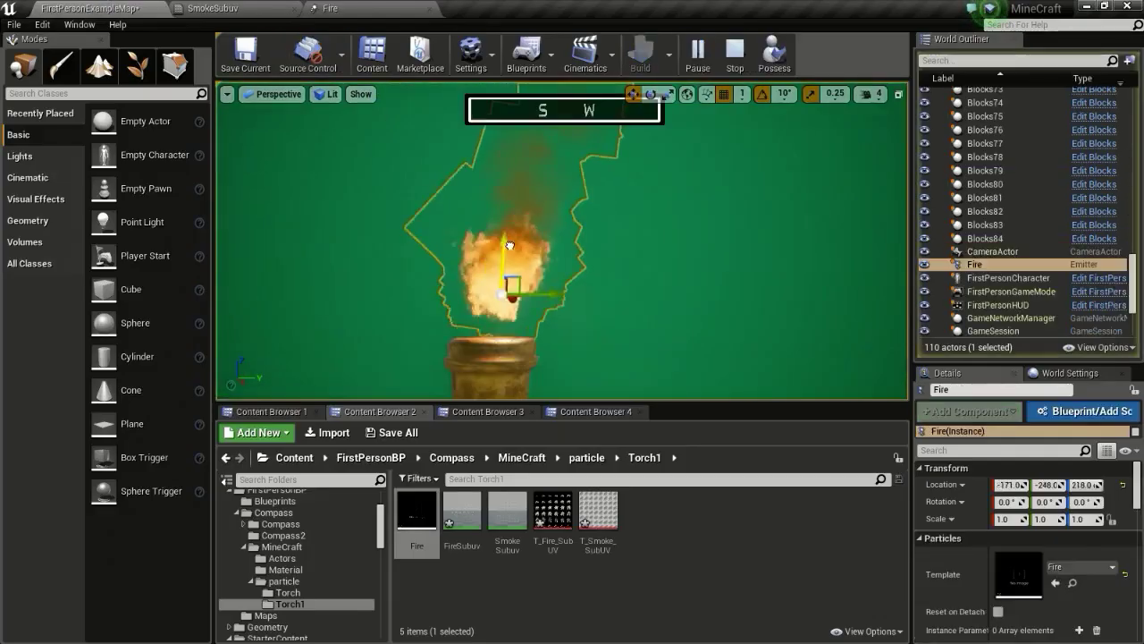
left_click_drag(503, 272, 535, 384)
scroll(535, 327, "up", 5)
left_click_drag(540, 286, 541, 322)
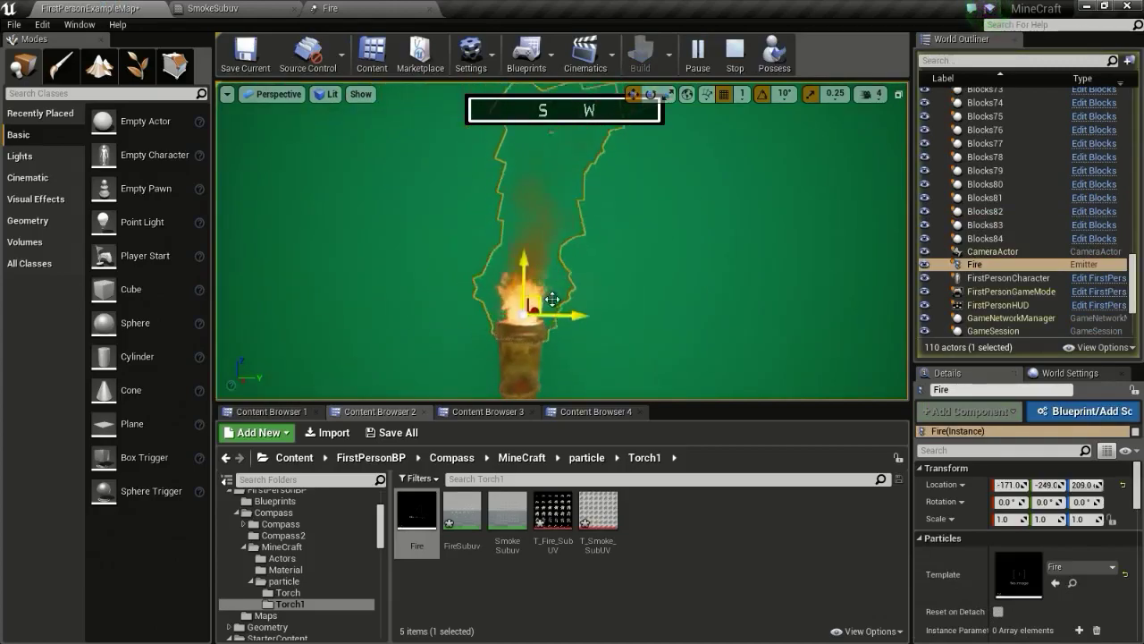
left_click(1031, 295)
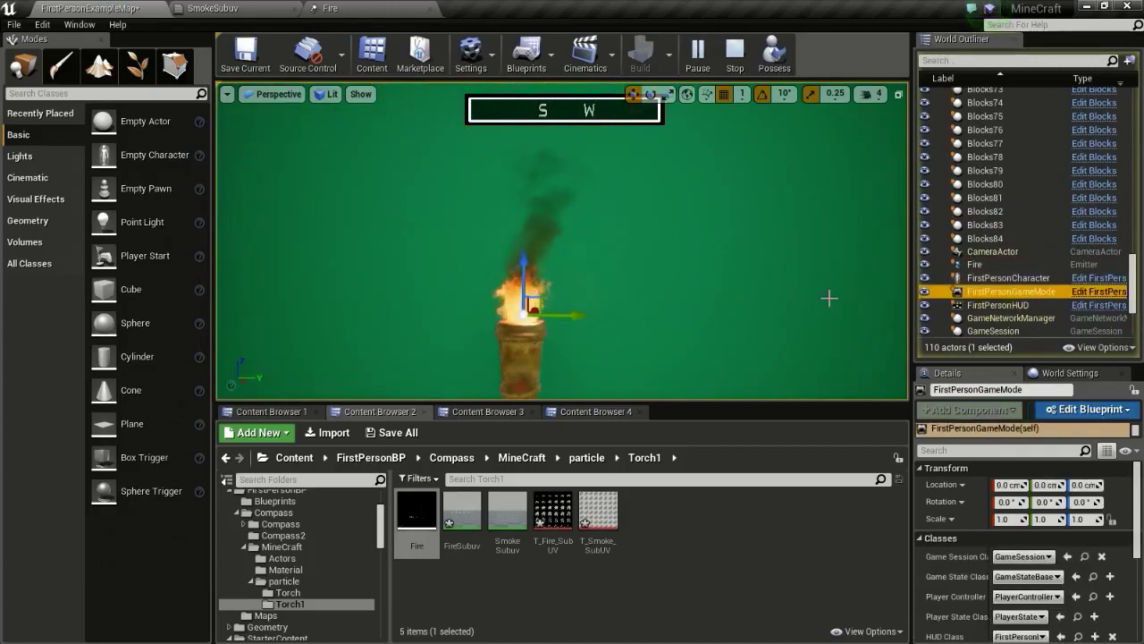